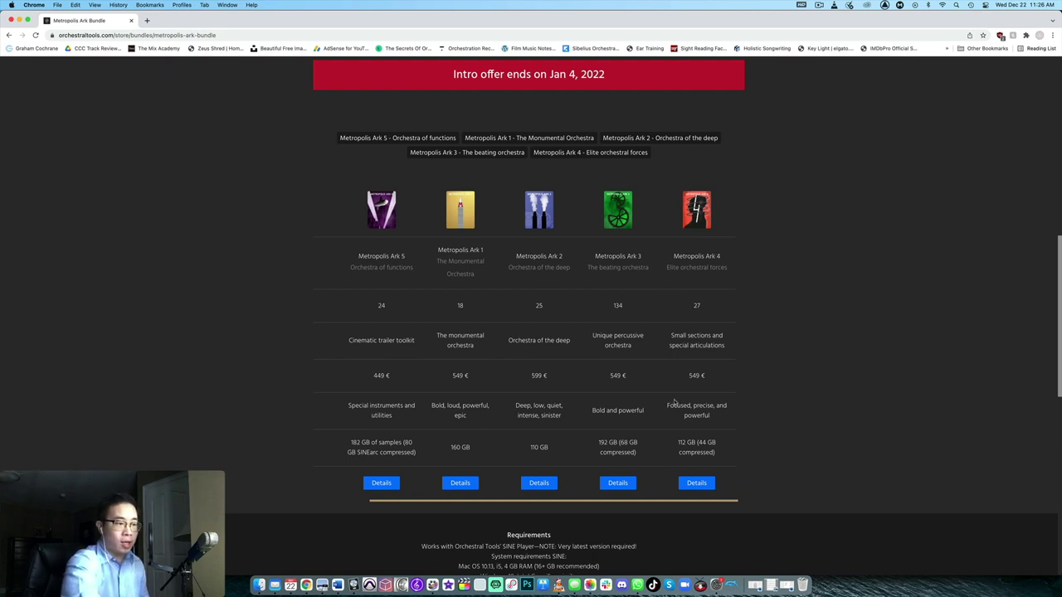
Compare the styles, prices, characters and sizes of the five Metropolis Ark collections in the bundle's content table.
scroll(710, 414, left, 2)
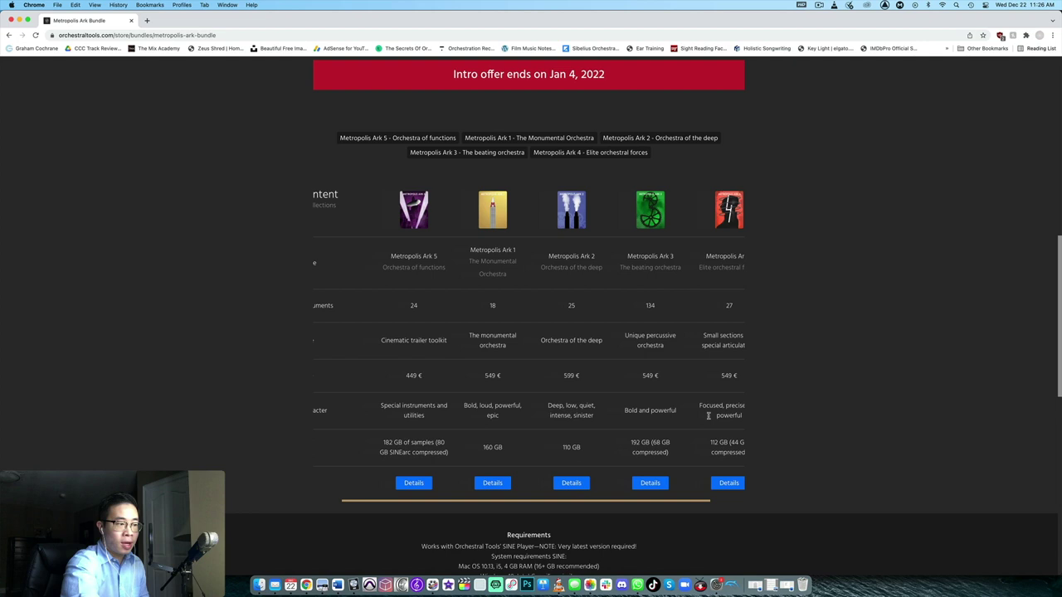
scroll(708, 416, left, 2)
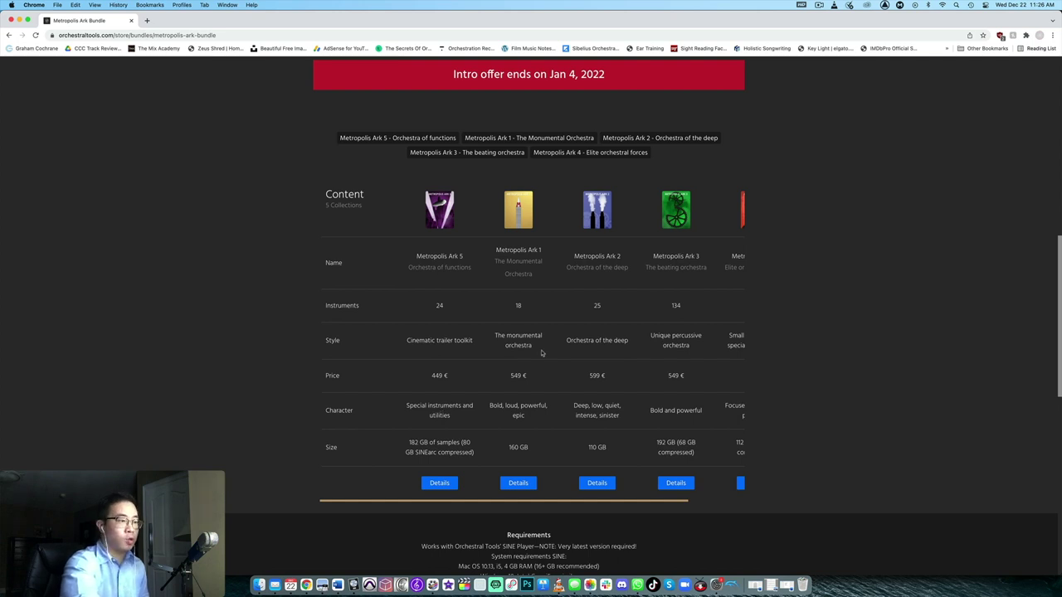
scroll(542, 352, right, 2)
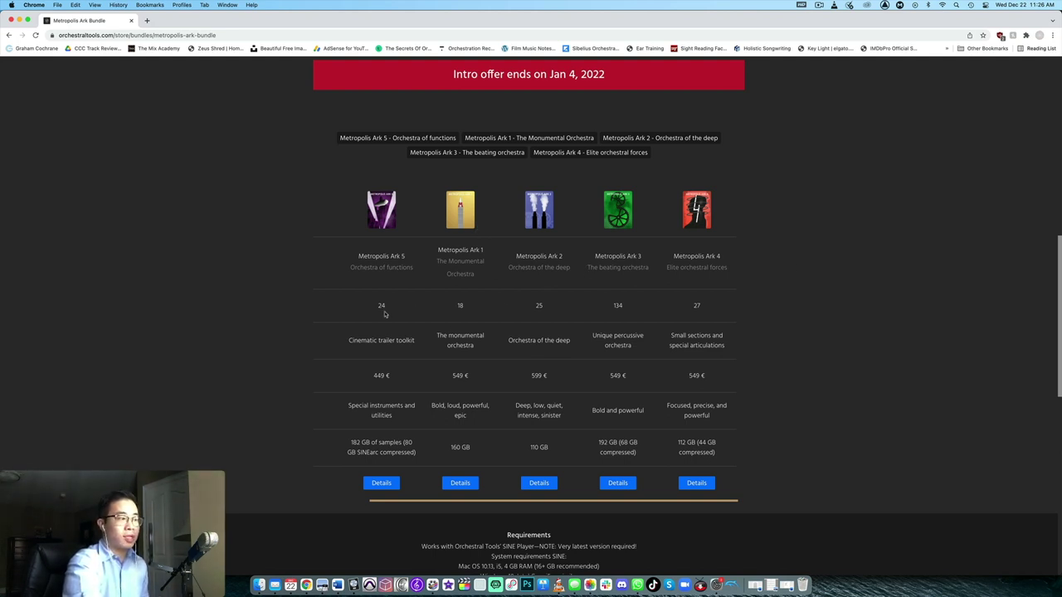
scroll(386, 314, down, 2)
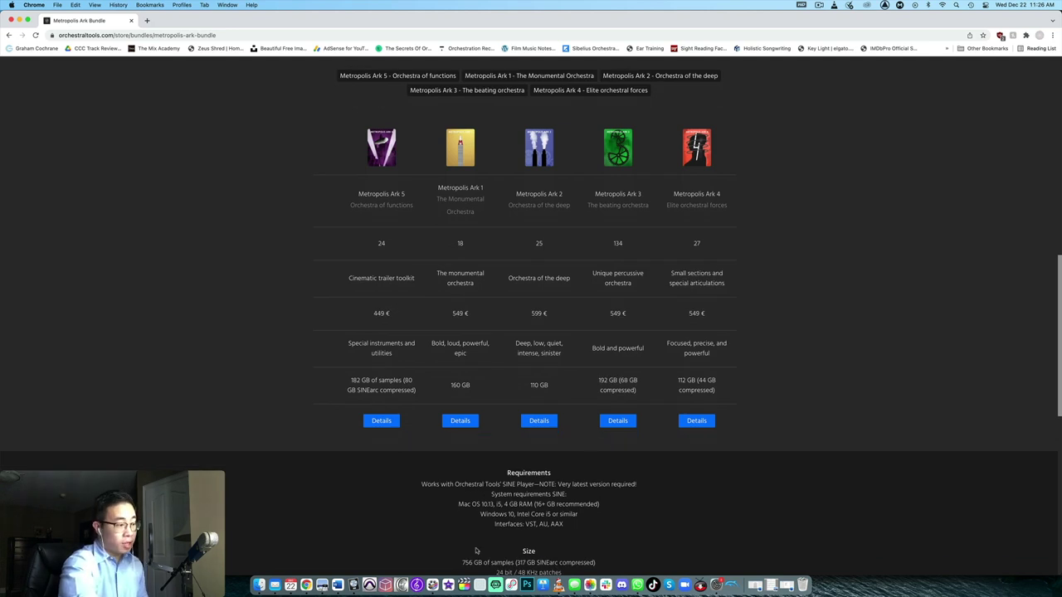
Switch to Logic Pro and look over the Metropolis Ark libraries and the loaded patches in Kontakt, returning to 01. Strings High Legato 8va.
click(354, 584)
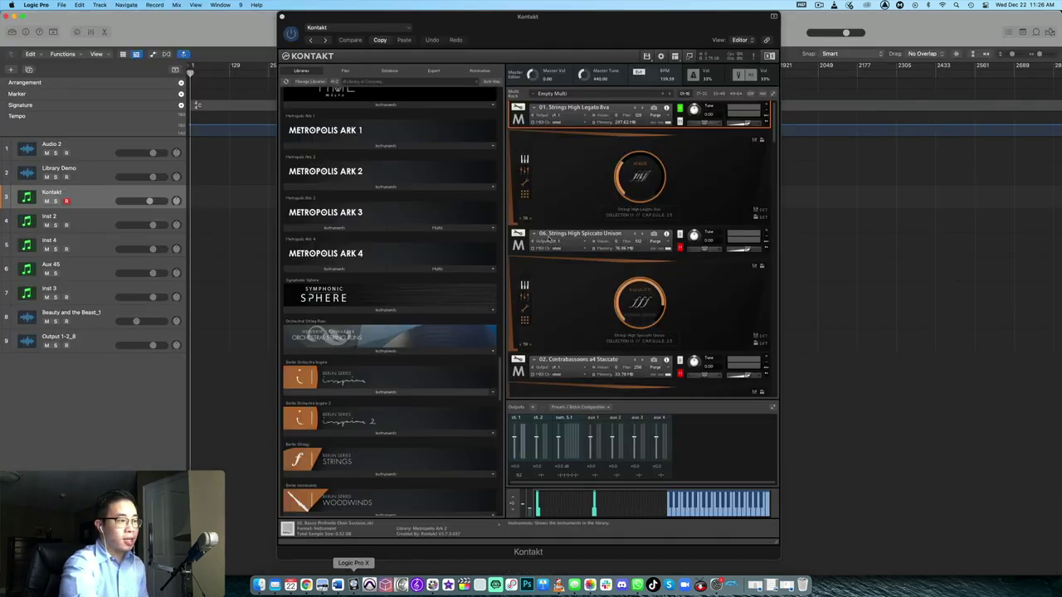
scroll(442, 217, up, 3)
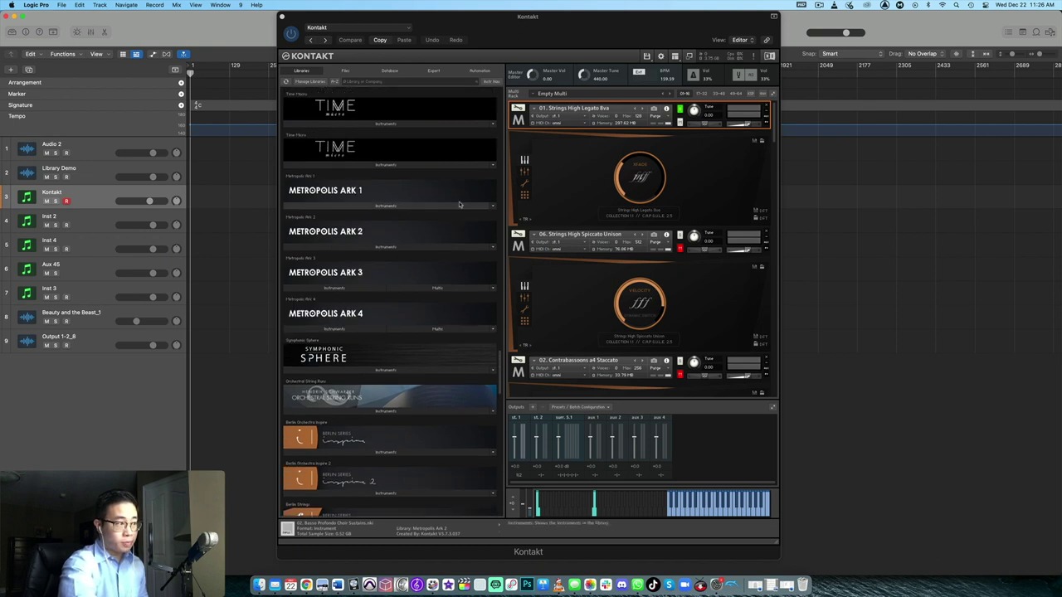
scroll(423, 232, down, 2)
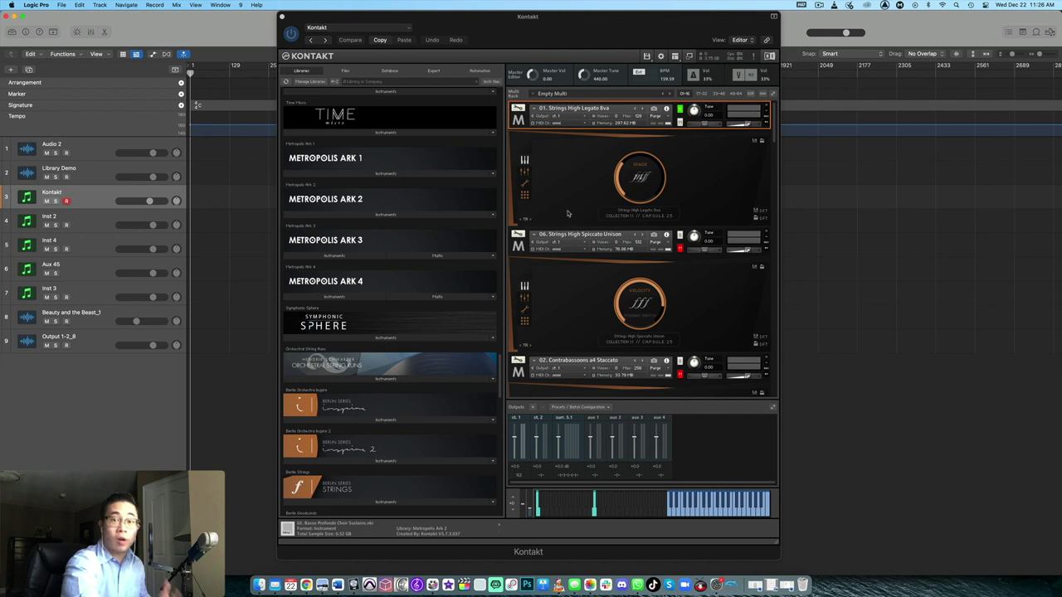
scroll(728, 160, down, 10)
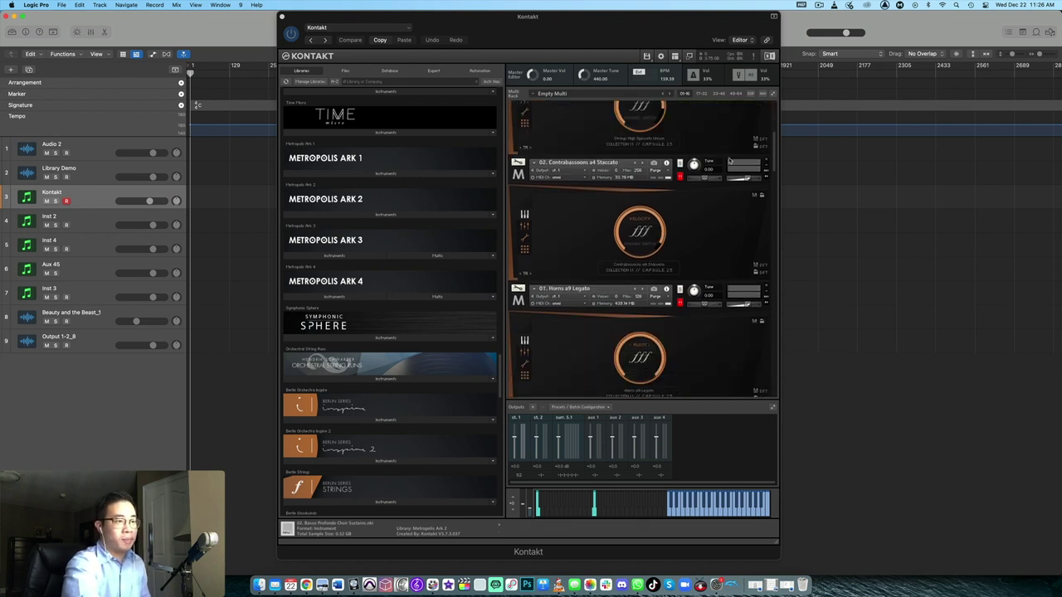
scroll(728, 159, up, 10)
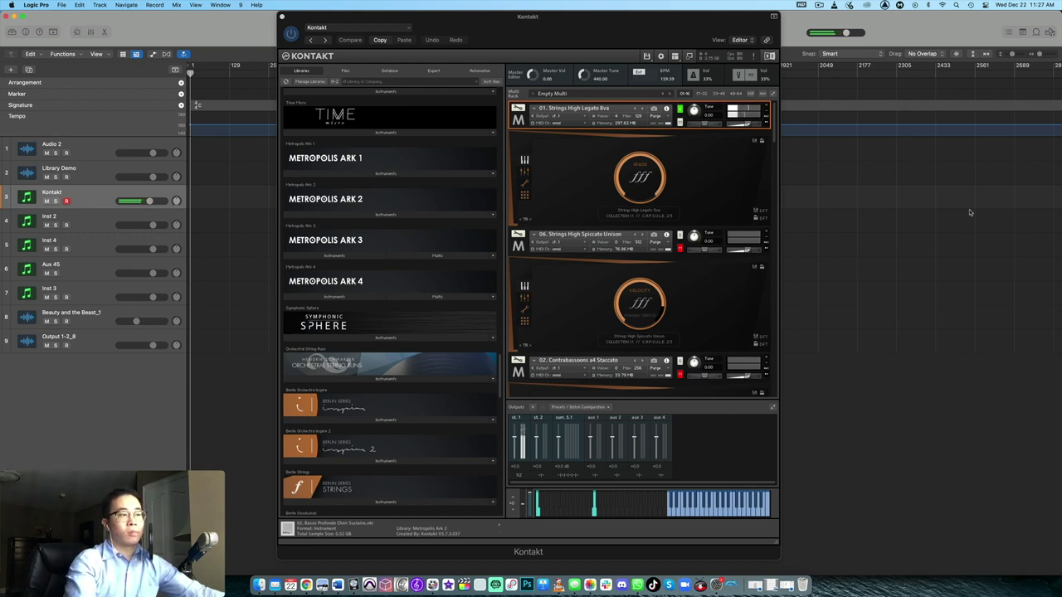
Solo 06. Strings High Spiccato Unison and 02. Contrabassoons a4 Staccato one after the other to audition them.
scroll(736, 143, down, 3)
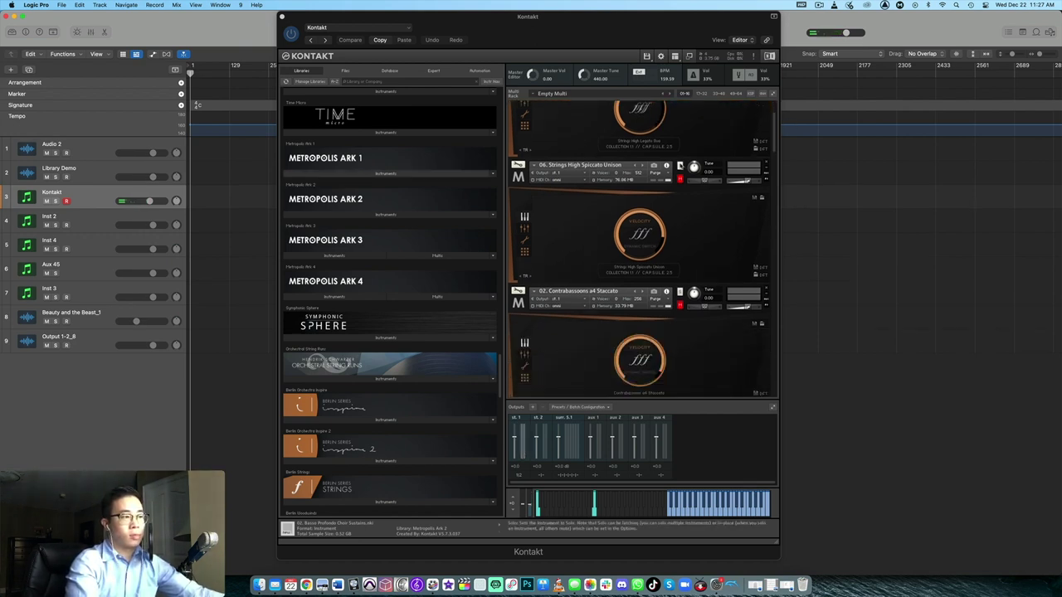
scroll(710, 142, down, 1)
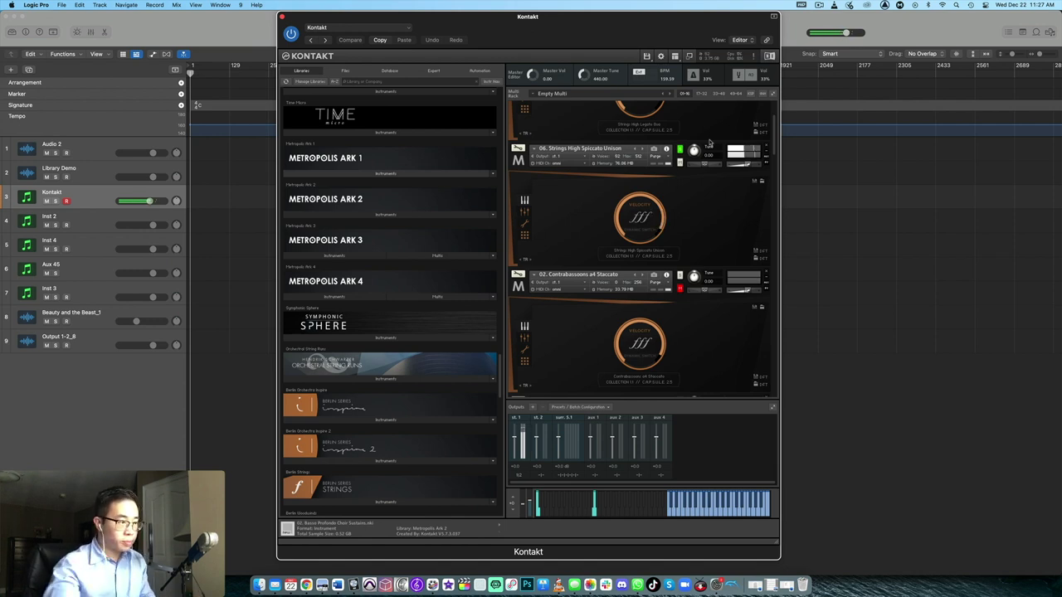
click(687, 276)
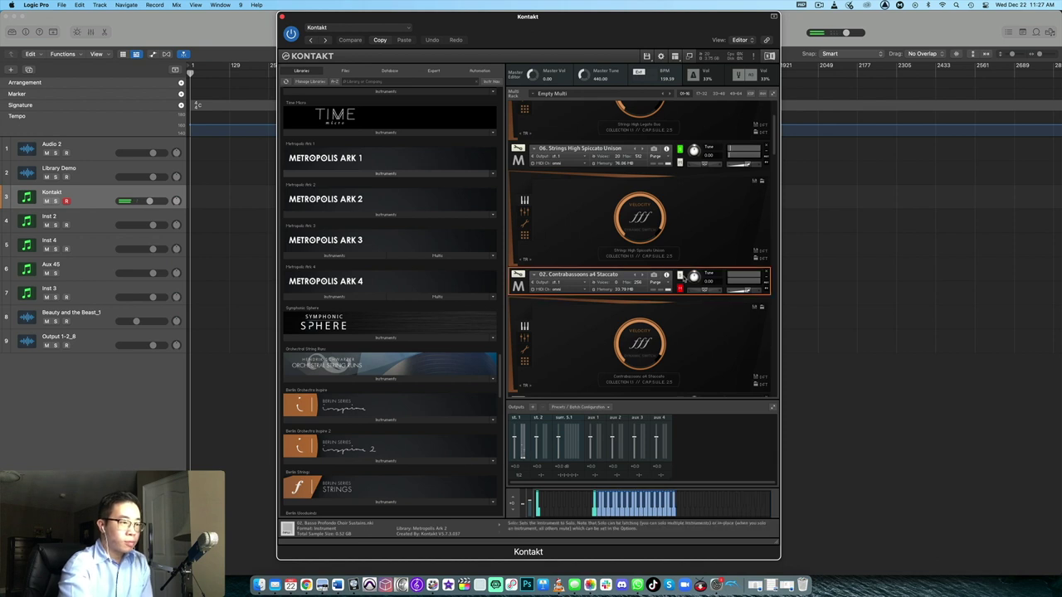
scroll(691, 259, down, 2)
scroll(691, 260, down, 1)
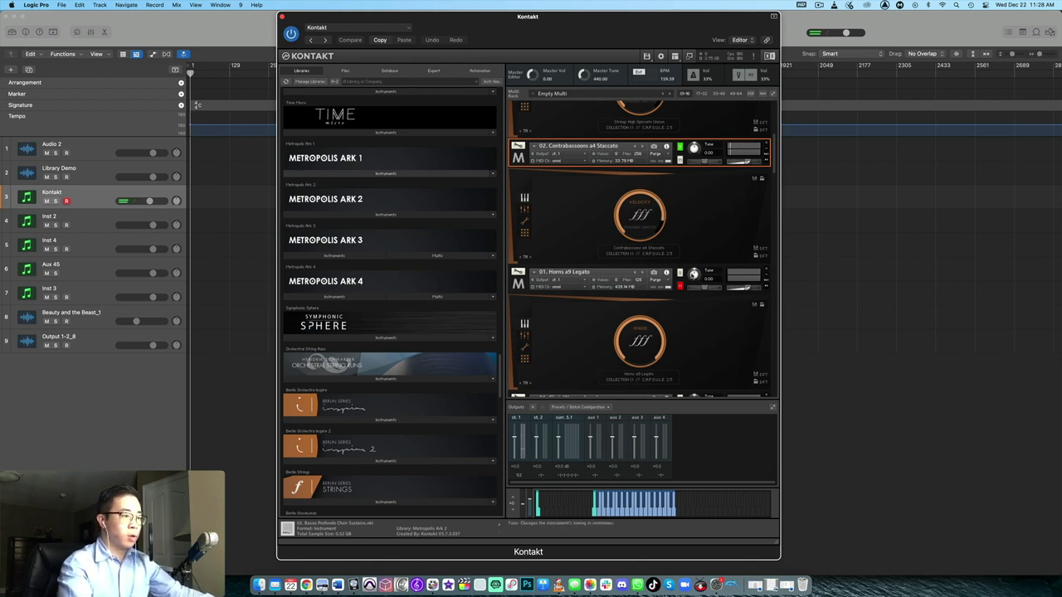
Solo 01. Horns a9 Legato and 01. Choir Women Legato in turn to audition each patch.
scroll(710, 261, down, 4)
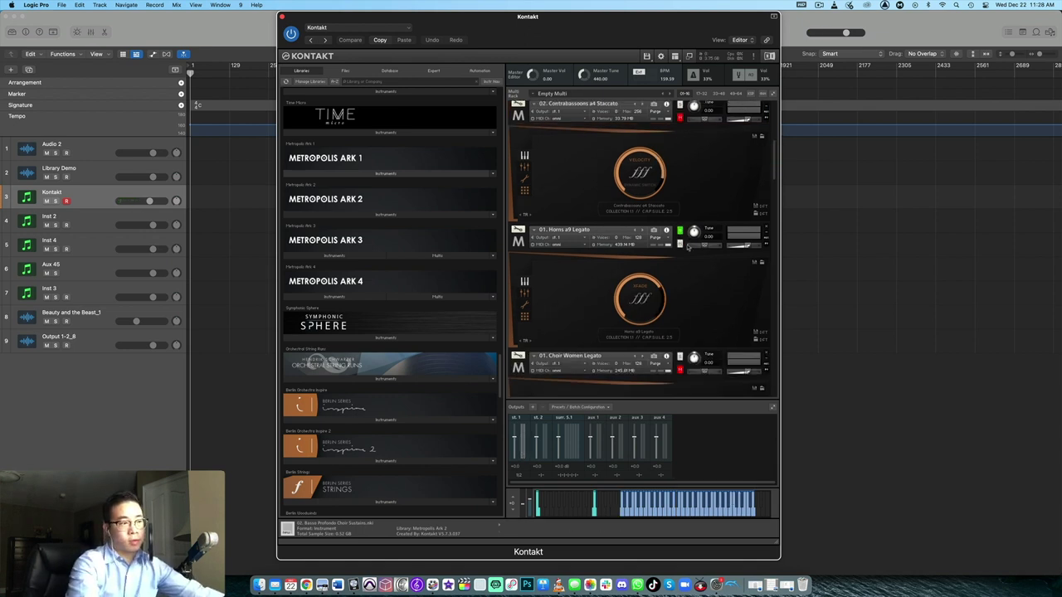
scroll(700, 274, down, 2)
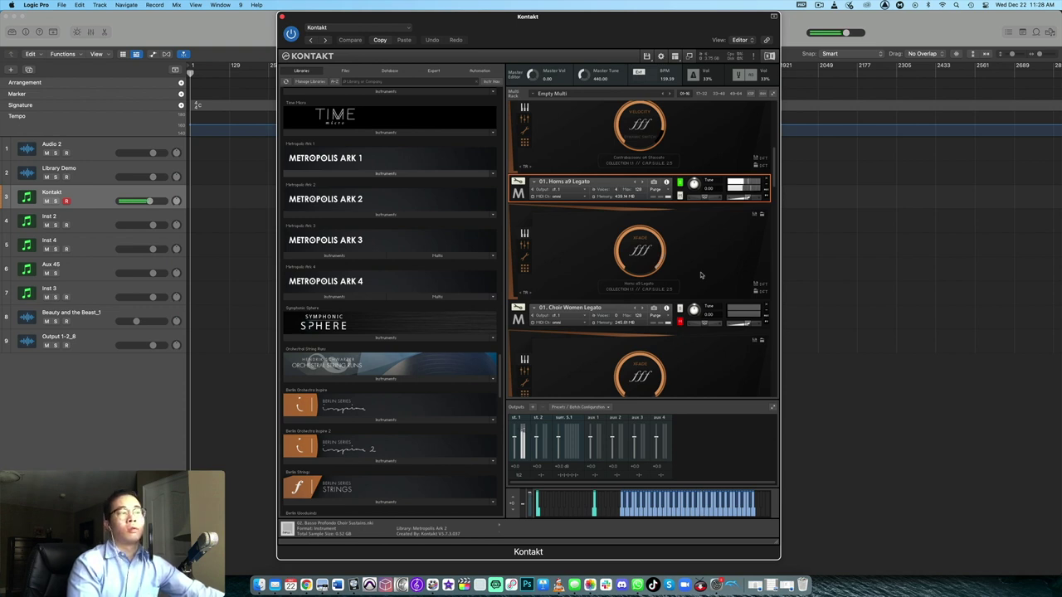
scroll(700, 275, down, 2)
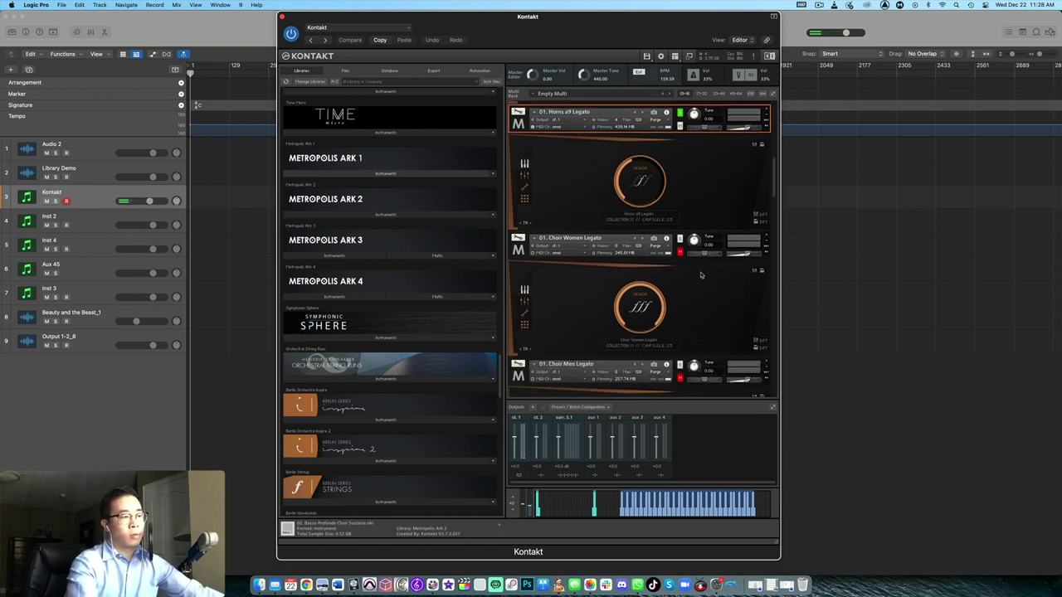
scroll(700, 275, down, 2)
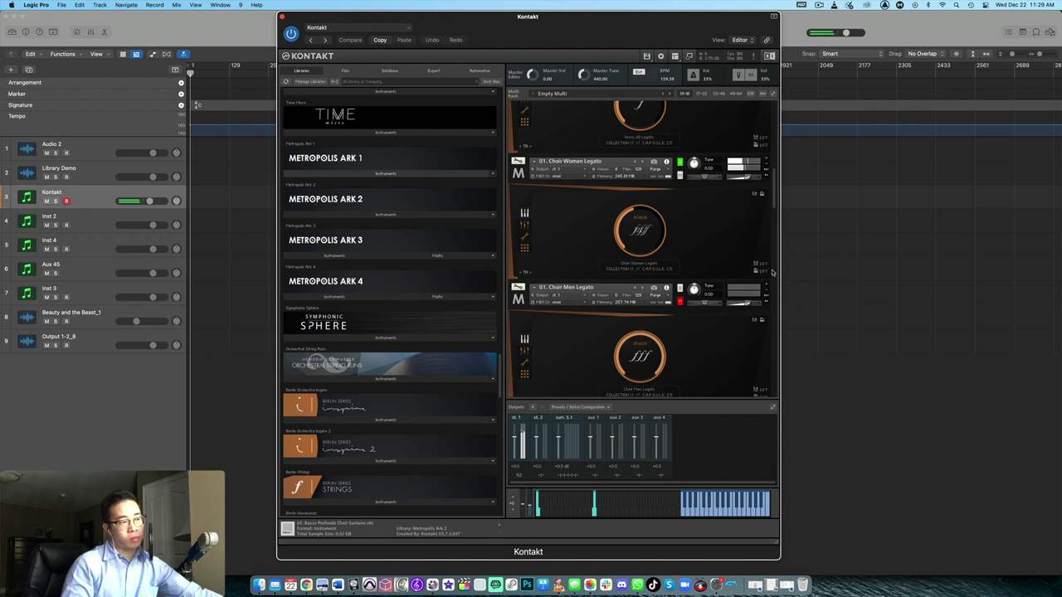
Solo the 01. Choir Men Legato patch in the rack to audition it alone.
scroll(729, 246, down, 2)
scroll(729, 245, down, 3)
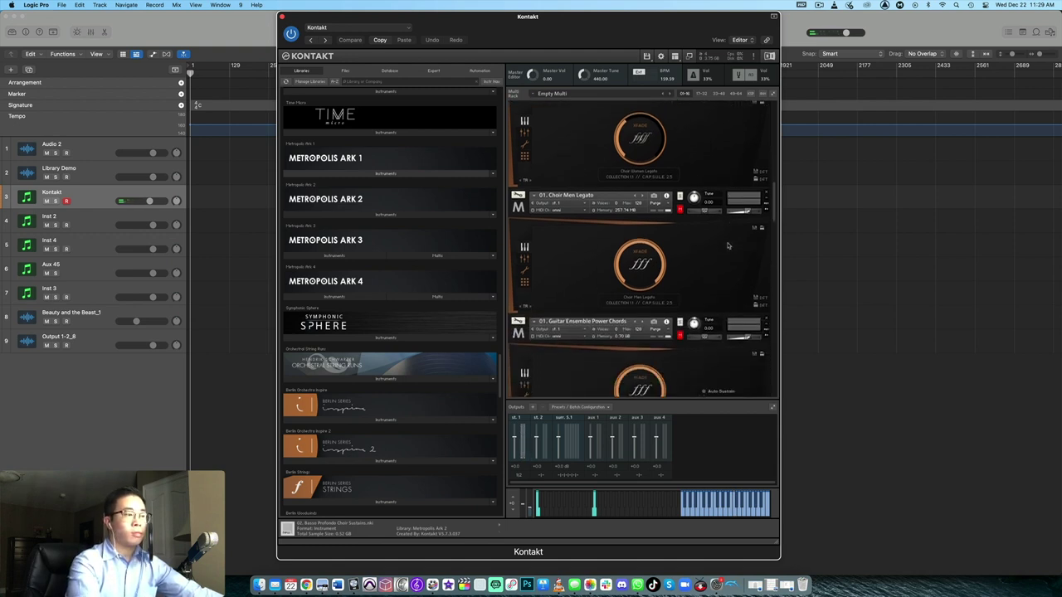
scroll(718, 246, down, 2)
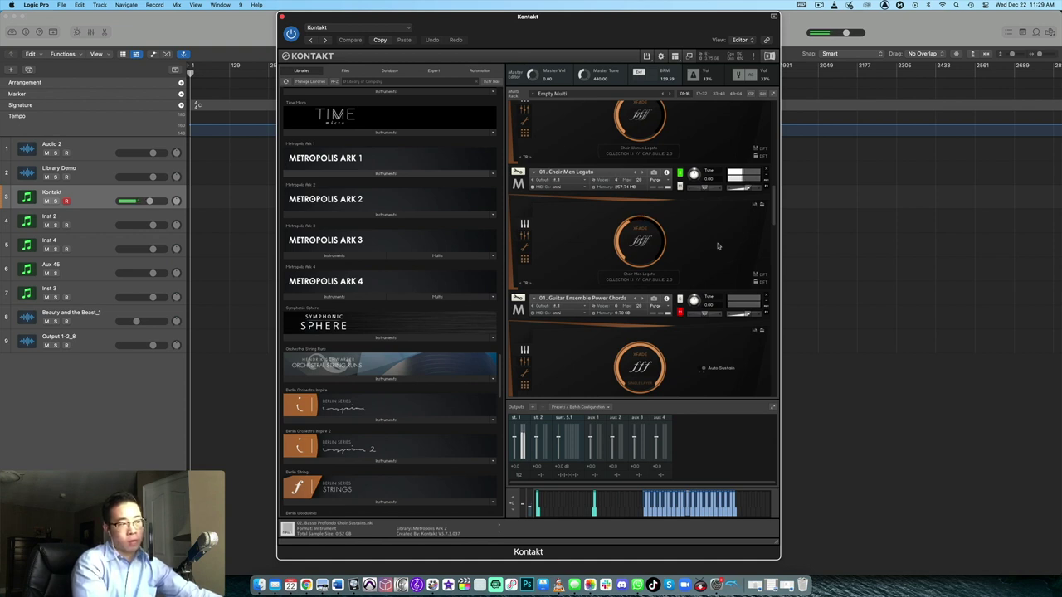
Solo 01. Guitar Ensemble Power Chords and 01. Drumset in turn to audition the band patches.
scroll(719, 246, down, 5)
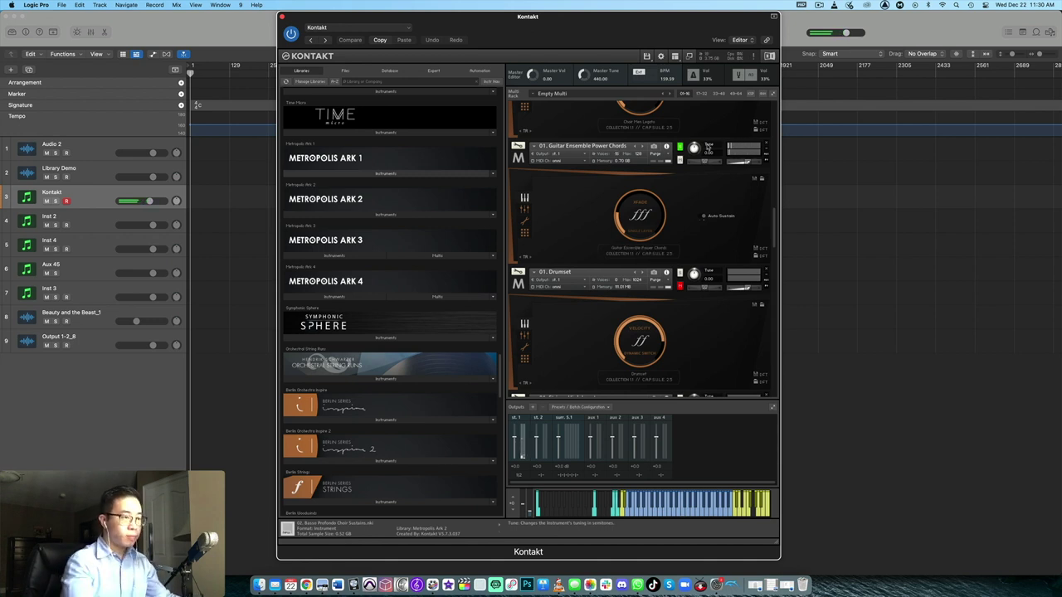
scroll(680, 207, down, 3)
scroll(696, 246, down, 1)
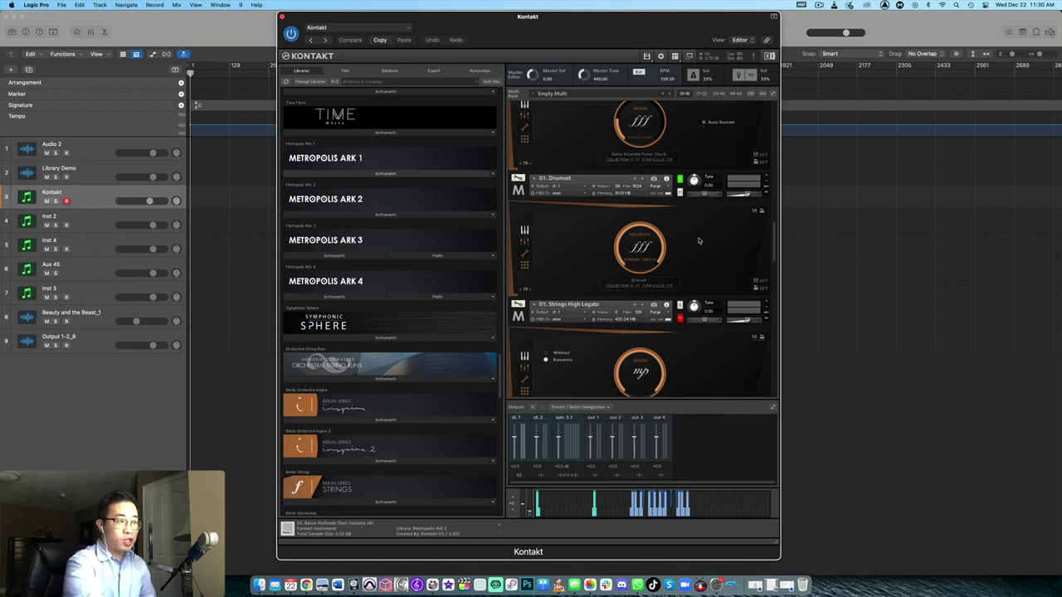
scroll(699, 241, down, 1)
Examine the Metropolis Ark 1 instrument folders, including District I - Orchestra and District II - Choir, and collapse the library.
click(386, 173)
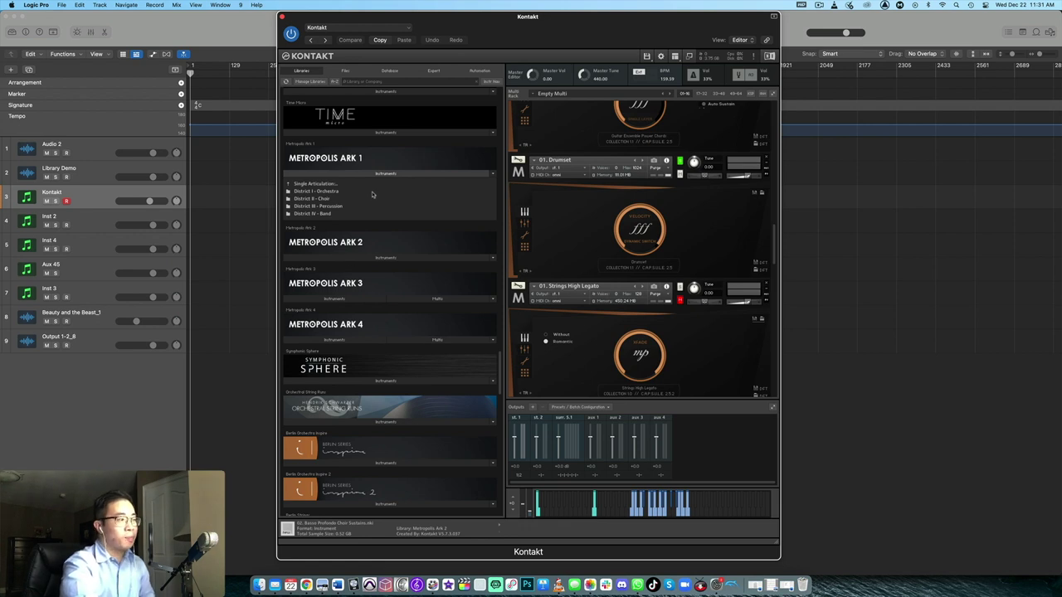
click(341, 192)
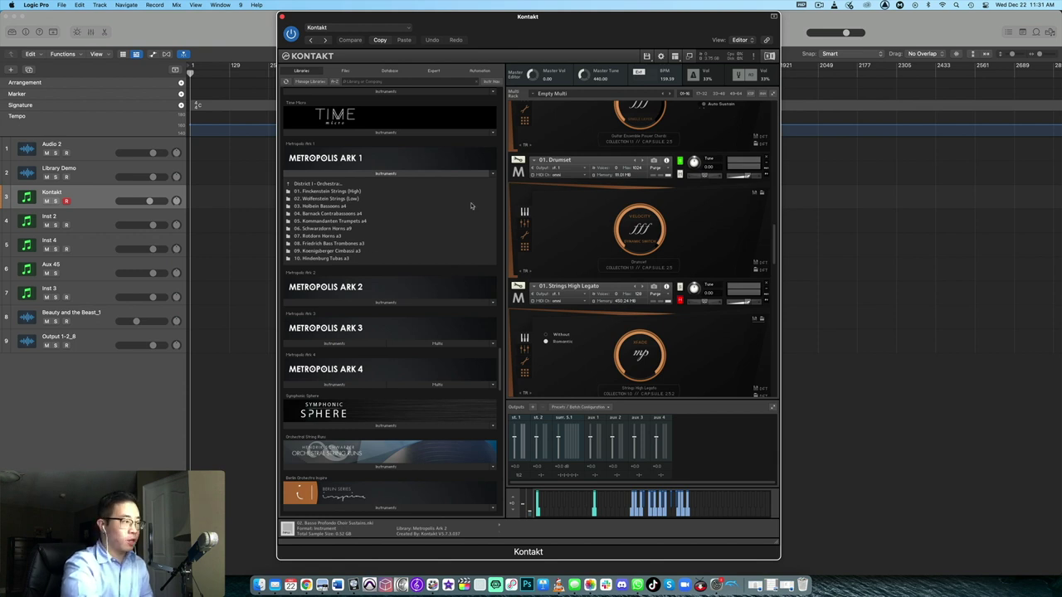
click(322, 183)
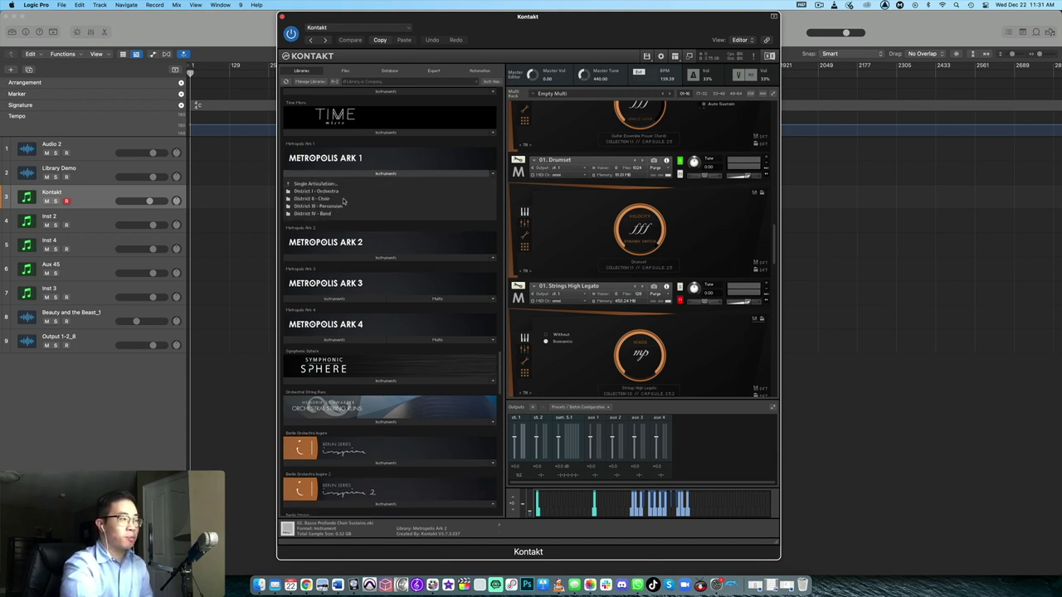
click(343, 199)
click(332, 184)
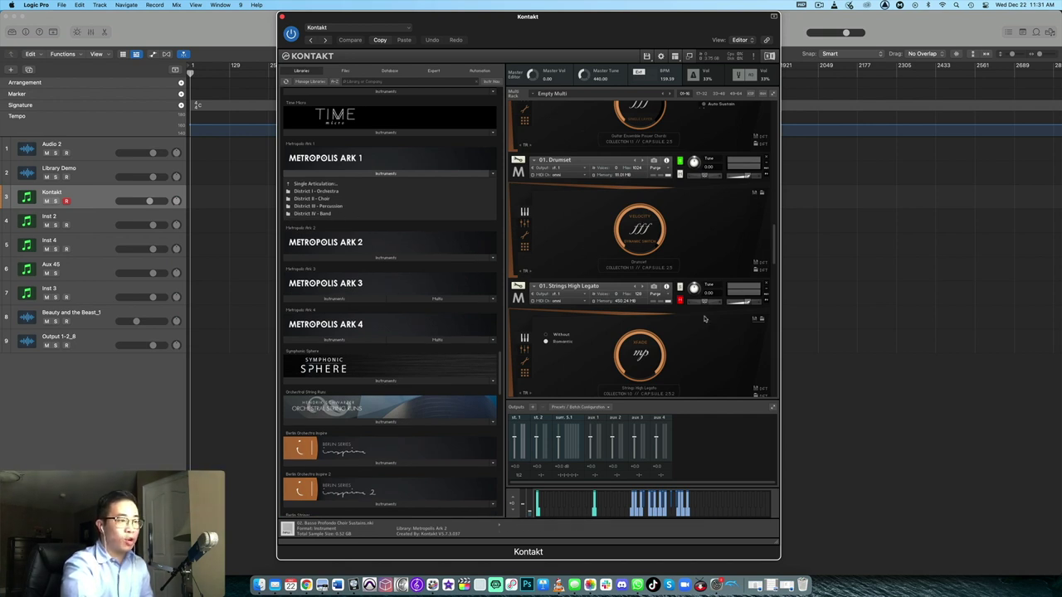
scroll(584, 199, up, 4)
scroll(582, 182, down, 5)
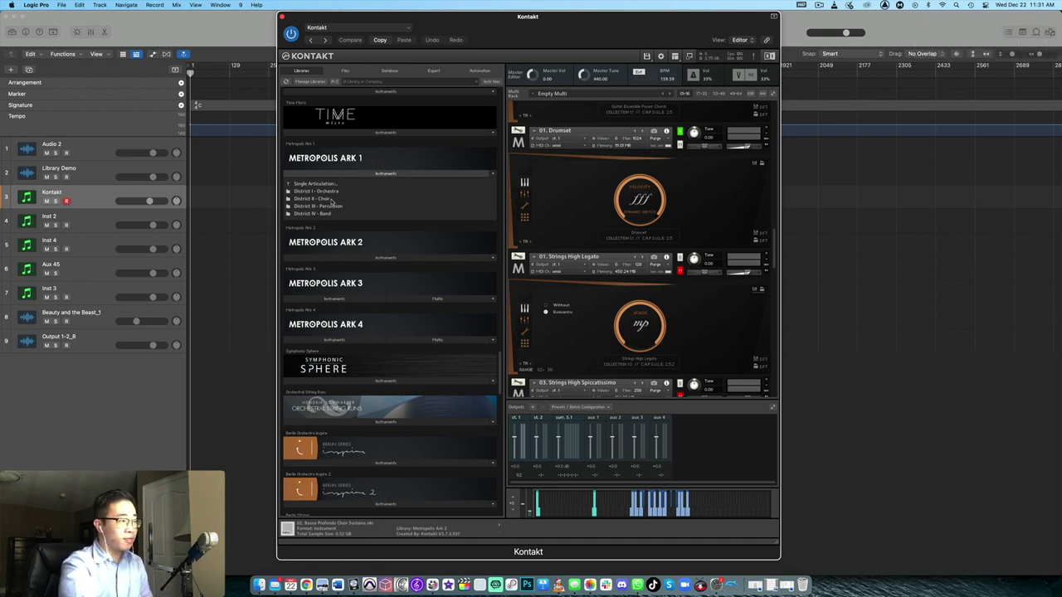
click(399, 175)
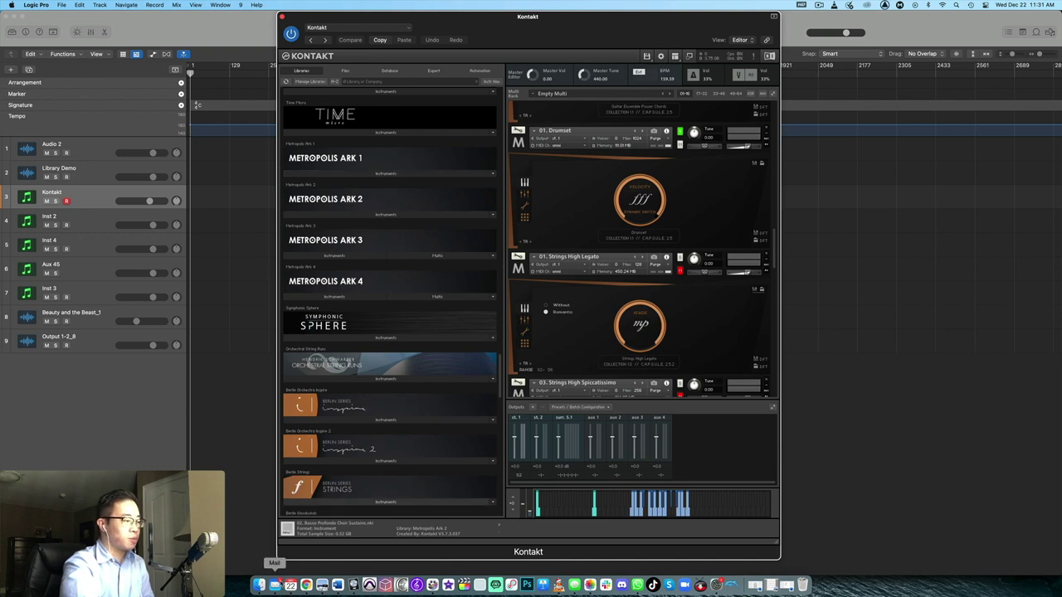
Examine the Metropolis Ark 2 instrument folders, including District II - Choir and District IV - Keys, and collapse the library.
right_click(282, 585)
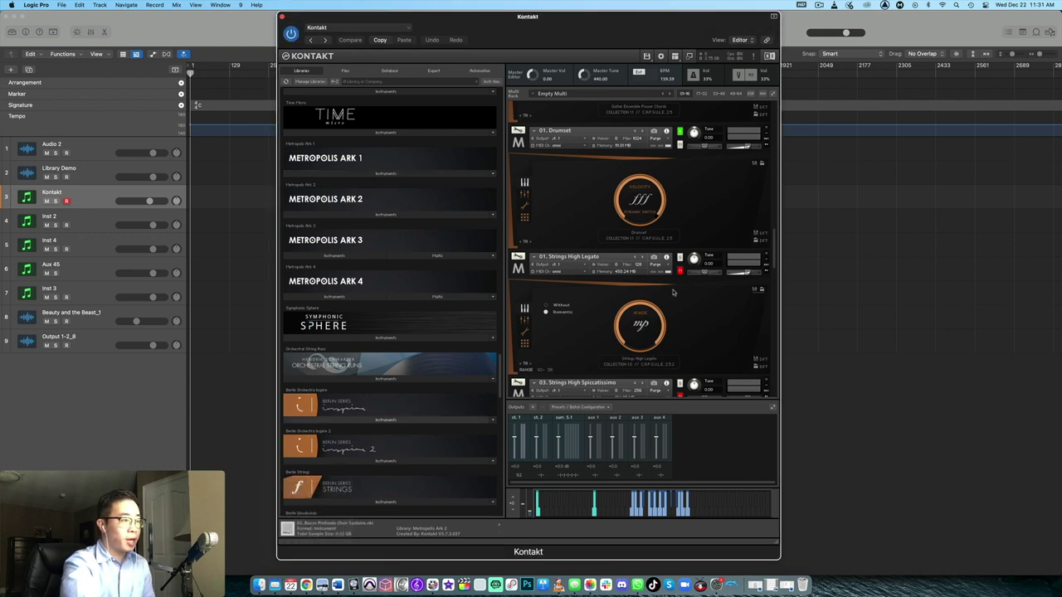
scroll(672, 292, down, 3)
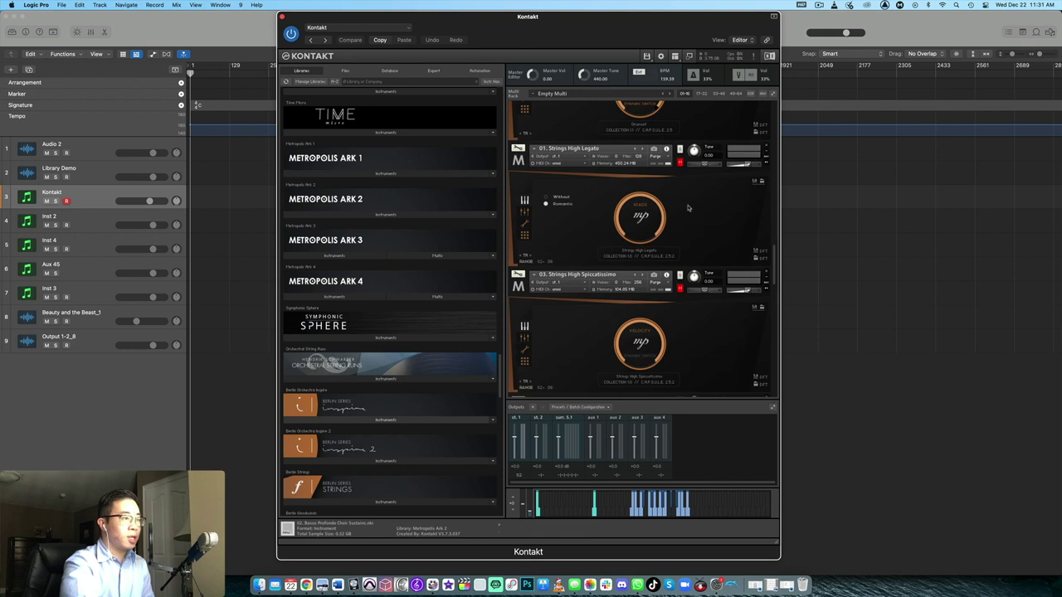
click(425, 215)
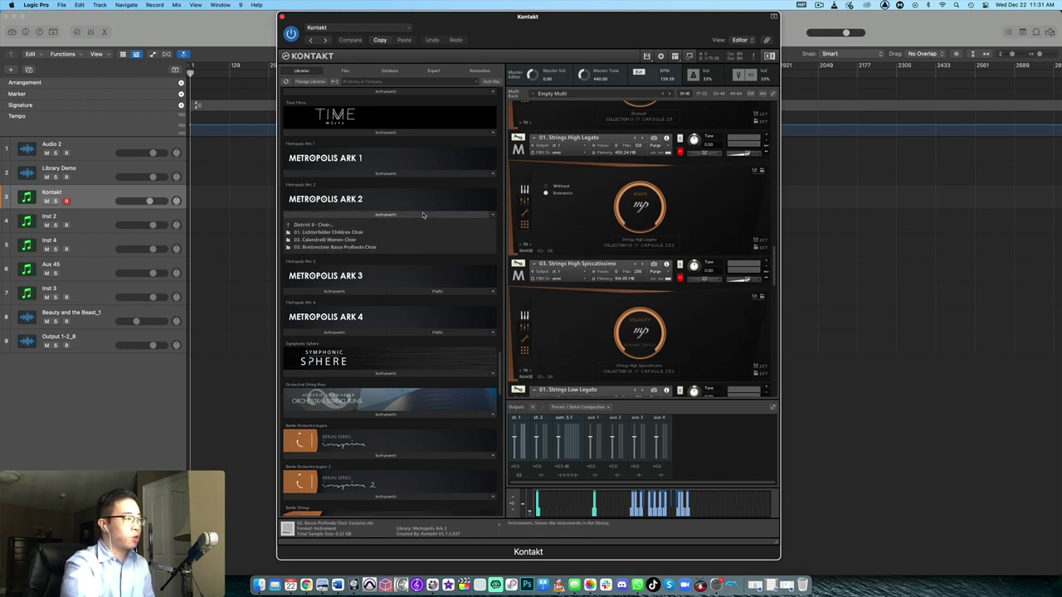
click(338, 228)
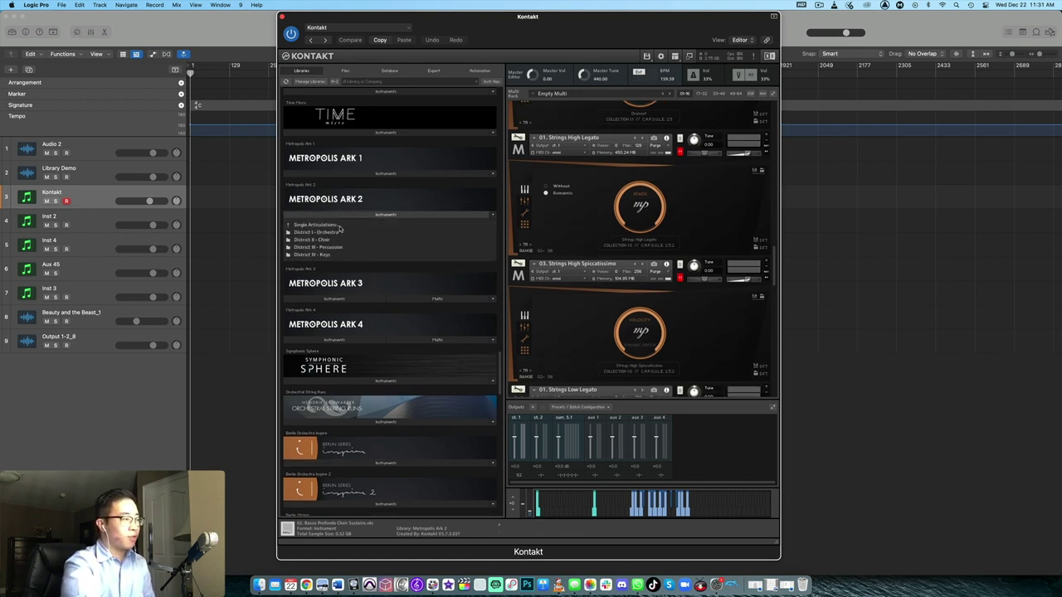
click(335, 255)
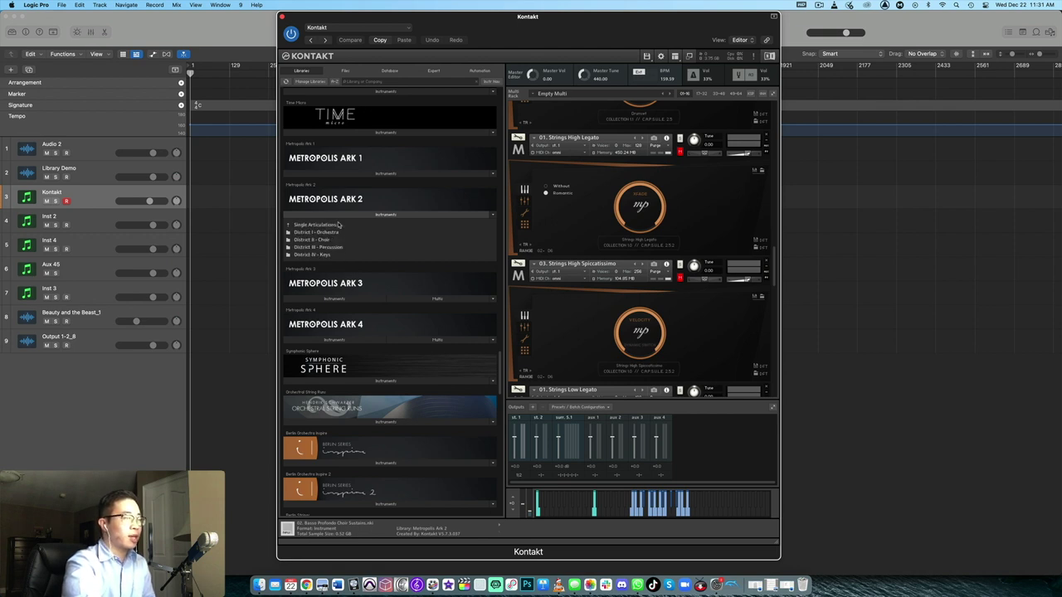
click(340, 225)
scroll(357, 216, down, 1)
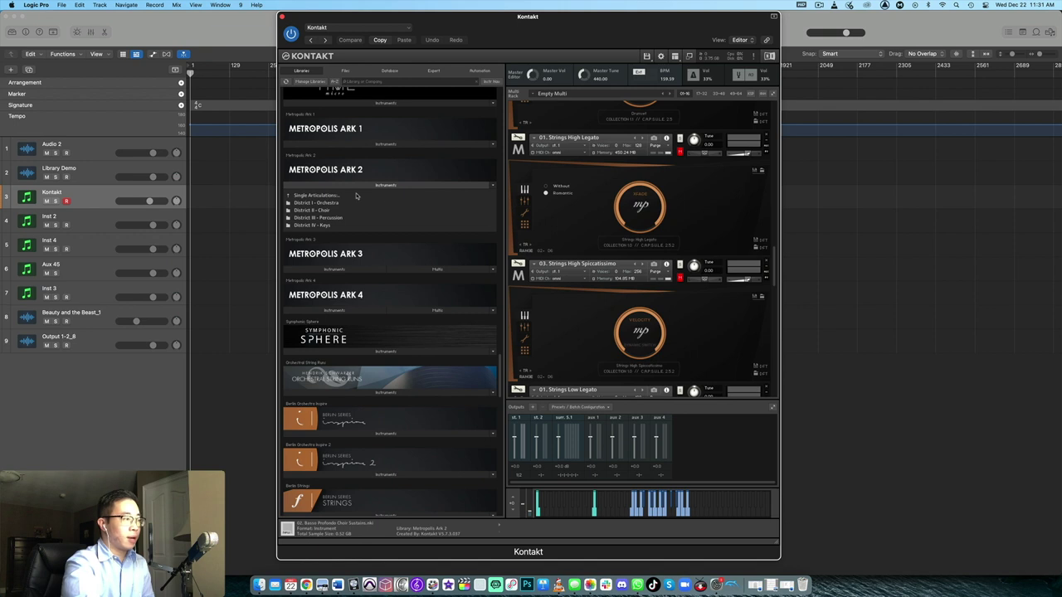
click(381, 188)
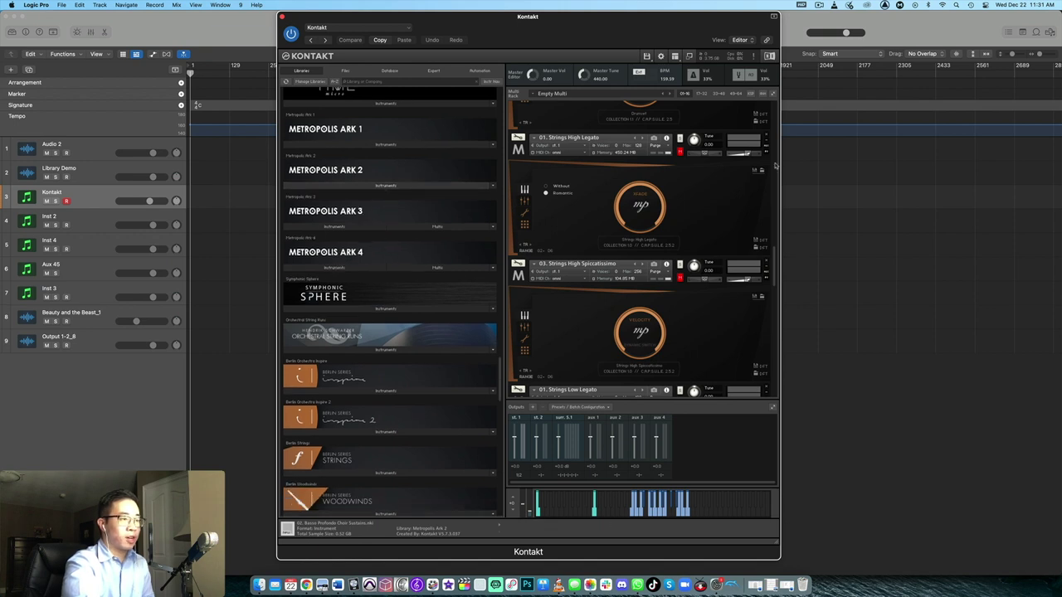
Solo the 01. Strings High Legato patch with the Romantic option to audition it.
scroll(720, 214, down, 1)
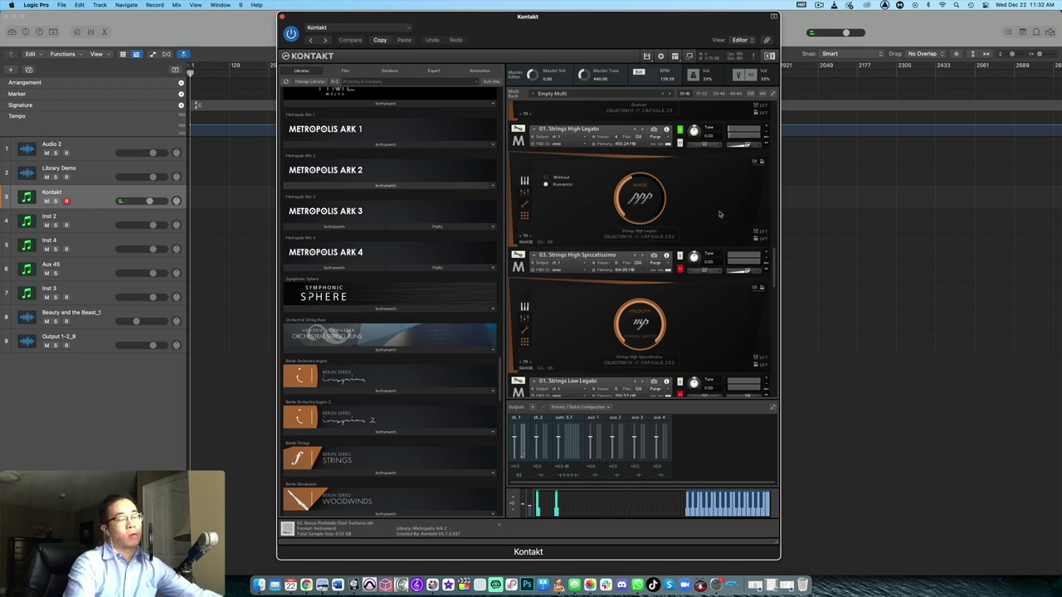
Solo 03. Strings High Spiccatissimo and 01. Strings Low Legato in turn to audition the string patches.
scroll(721, 214, down, 3)
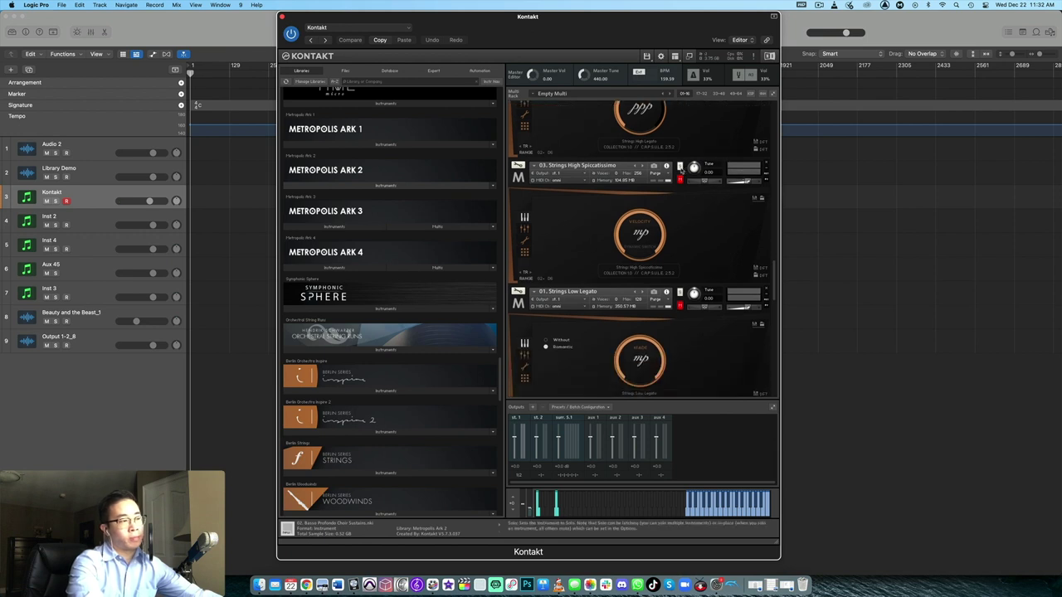
scroll(700, 205, down, 2)
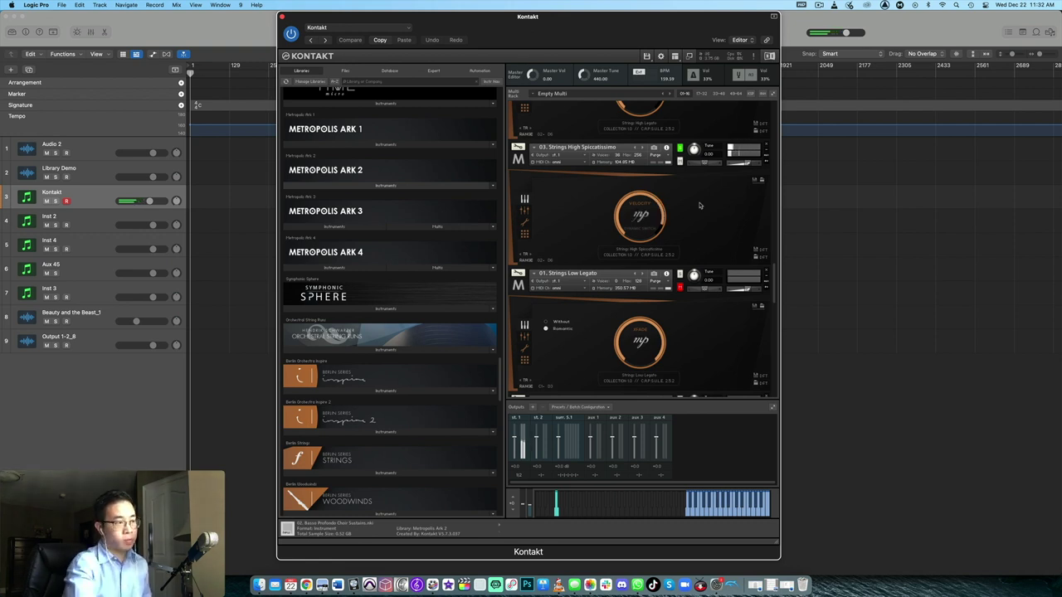
scroll(699, 205, down, 2)
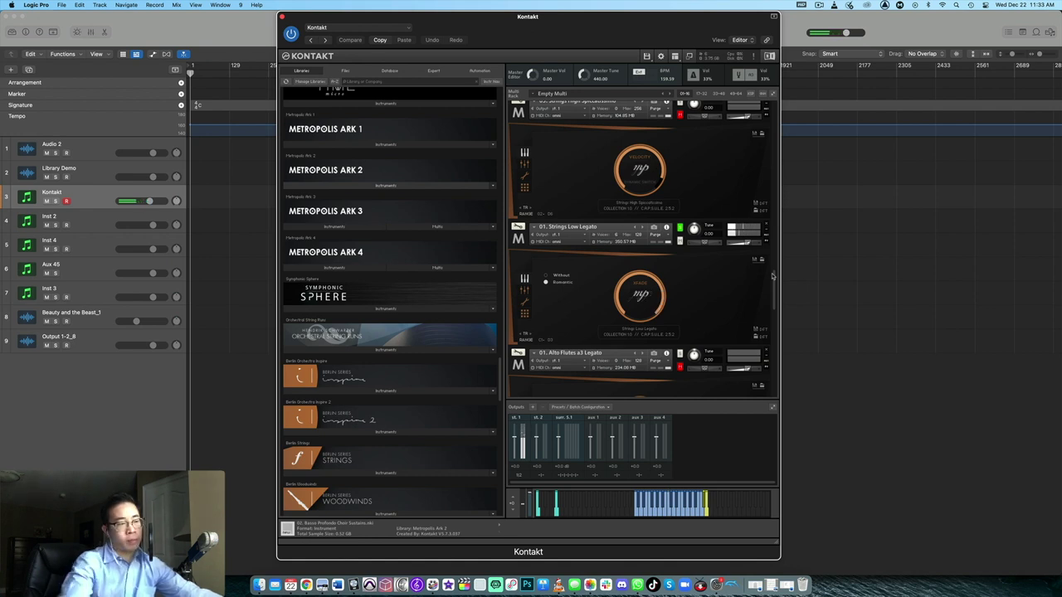
Solo 01. Alto Flutes a3 Legato and 01. Bass Clarinets a3 Legato in turn to audition the woodwind patches.
scroll(758, 270, down, 5)
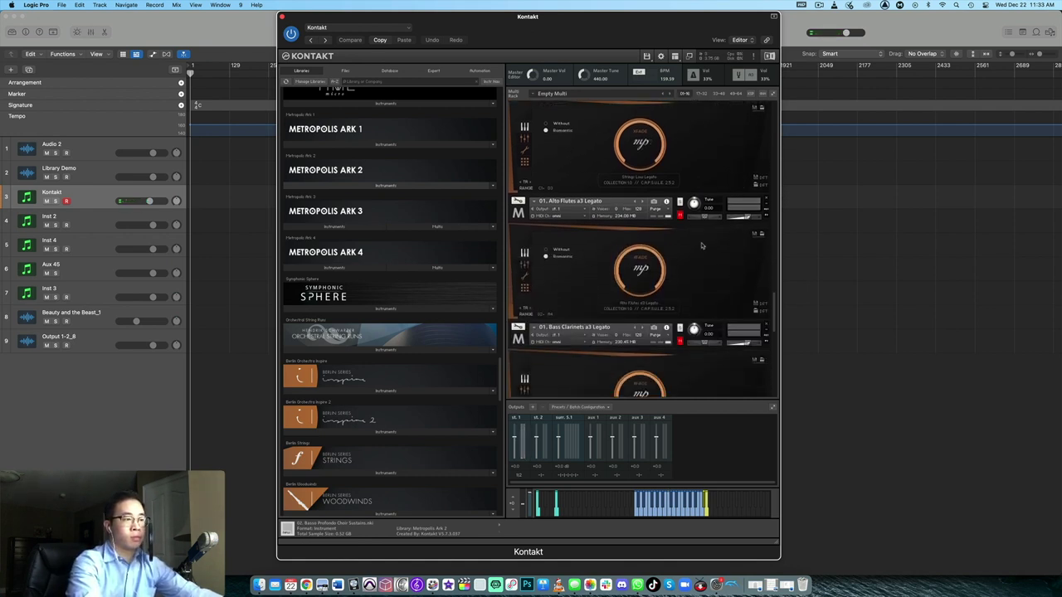
scroll(727, 209, down, 1)
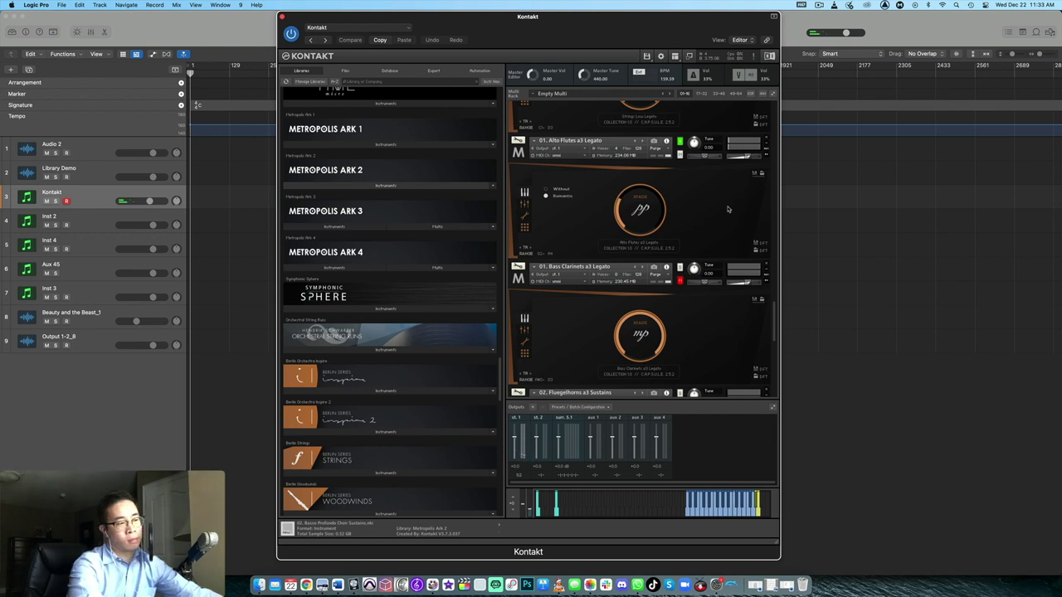
scroll(727, 209, down, 2)
scroll(716, 253, down, 1)
scroll(716, 253, down, 1)
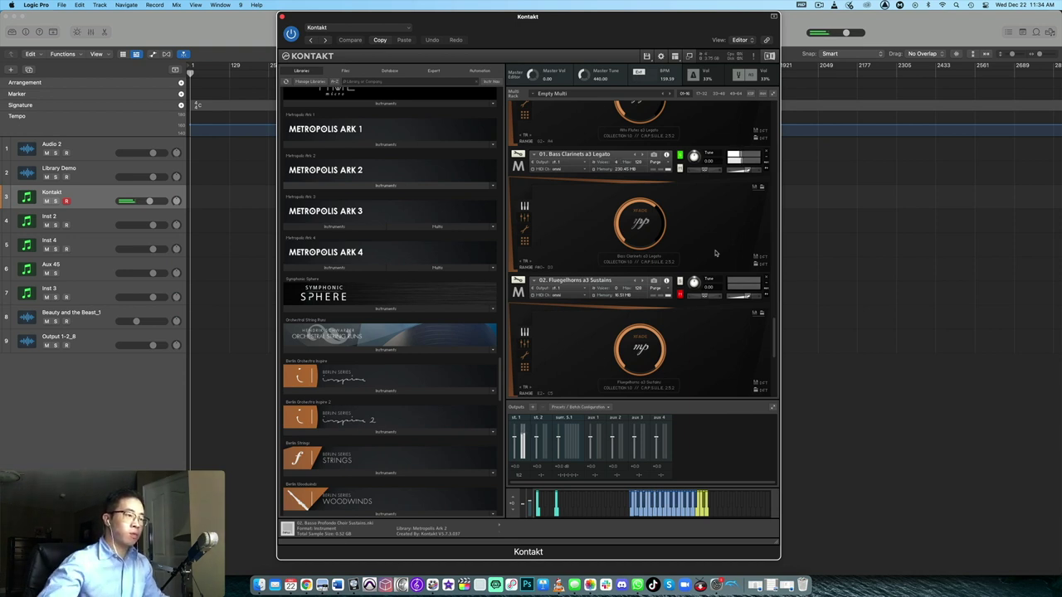
Solo 02. Fluegelhorns a3 Sustains and 01. Children Choir Legato in turn to audition them.
scroll(703, 247, down, 3)
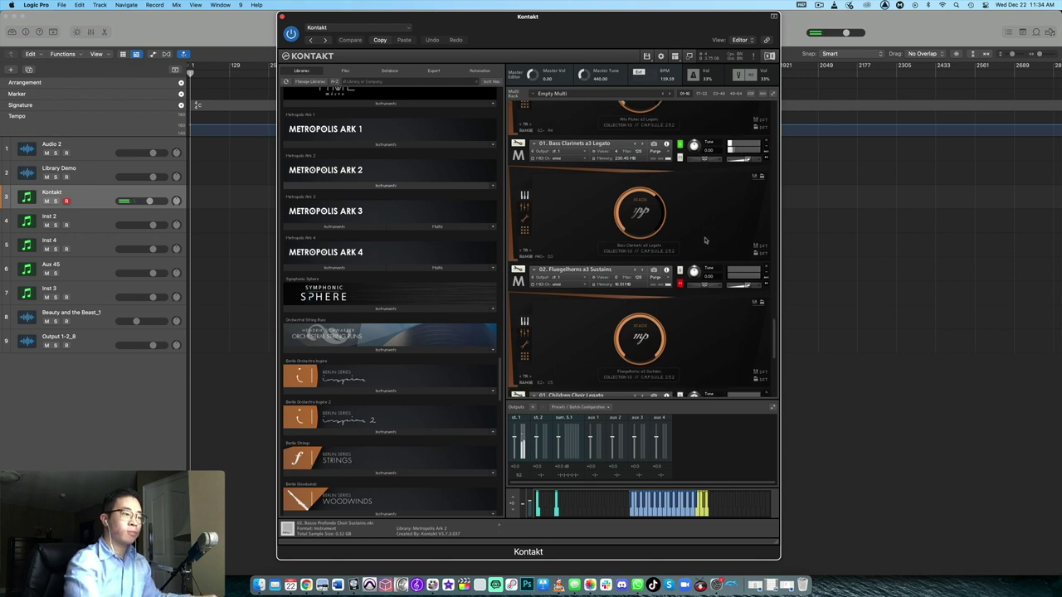
scroll(688, 234, down, 1)
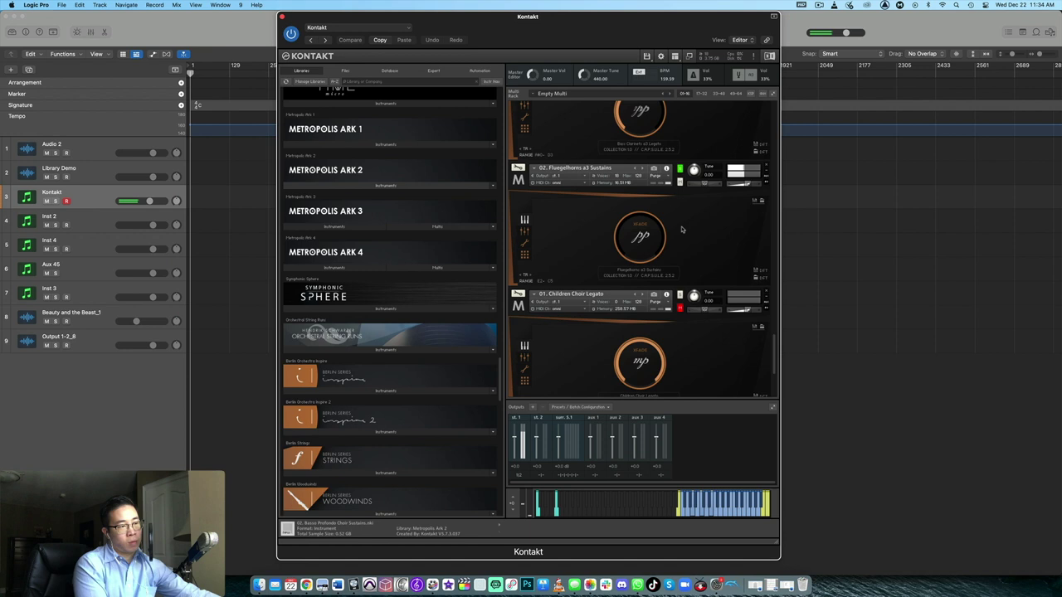
scroll(682, 224, down, 3)
click(680, 204)
scroll(722, 265, down, 1)
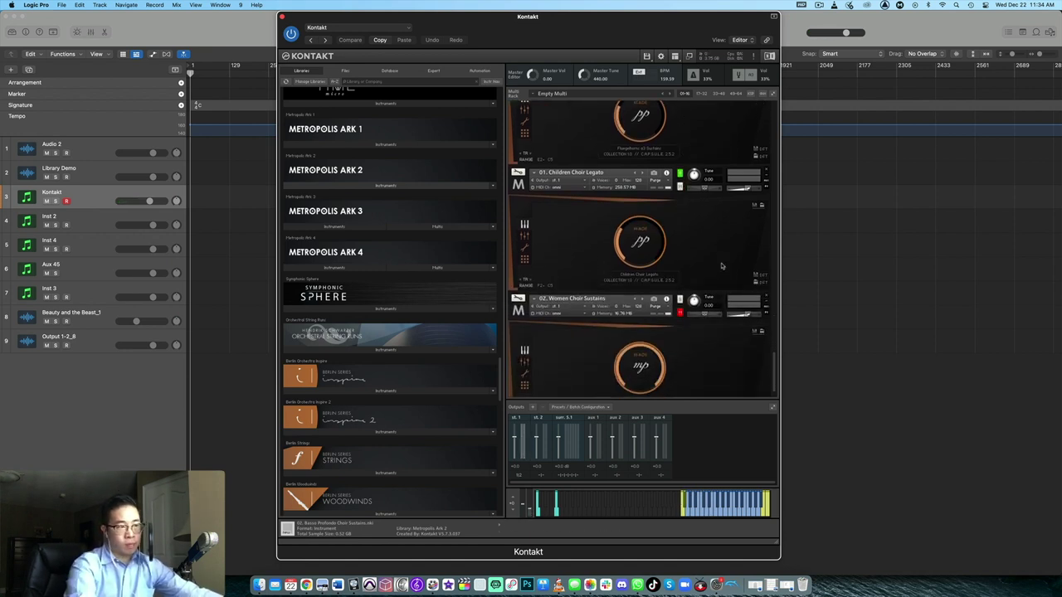
Solo the 02. Women Choir Sustains patch to audition it.
scroll(721, 266, down, 1)
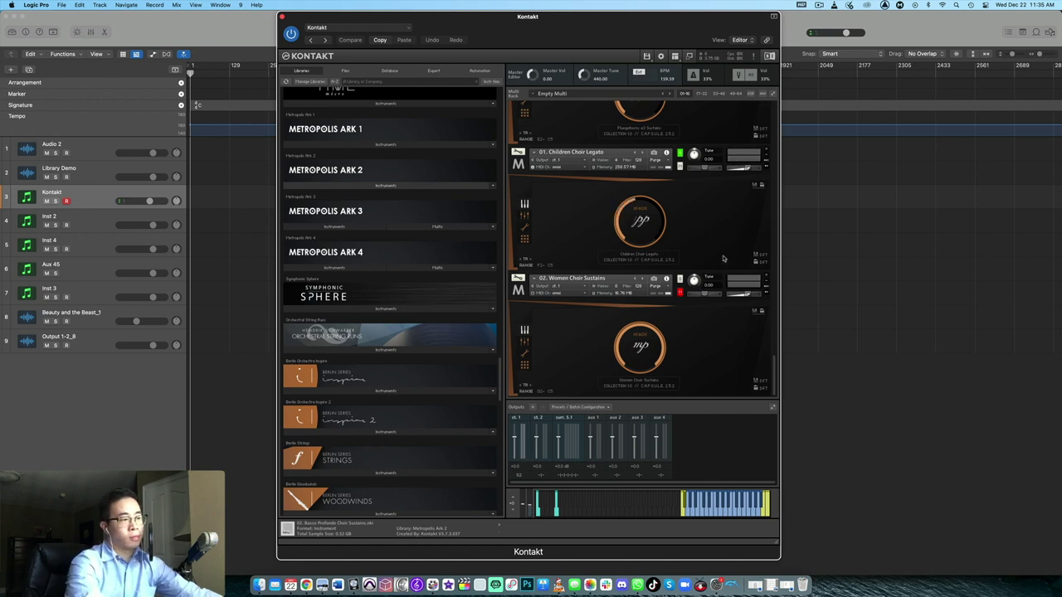
scroll(707, 283, up, 1)
scroll(702, 277, down, 1)
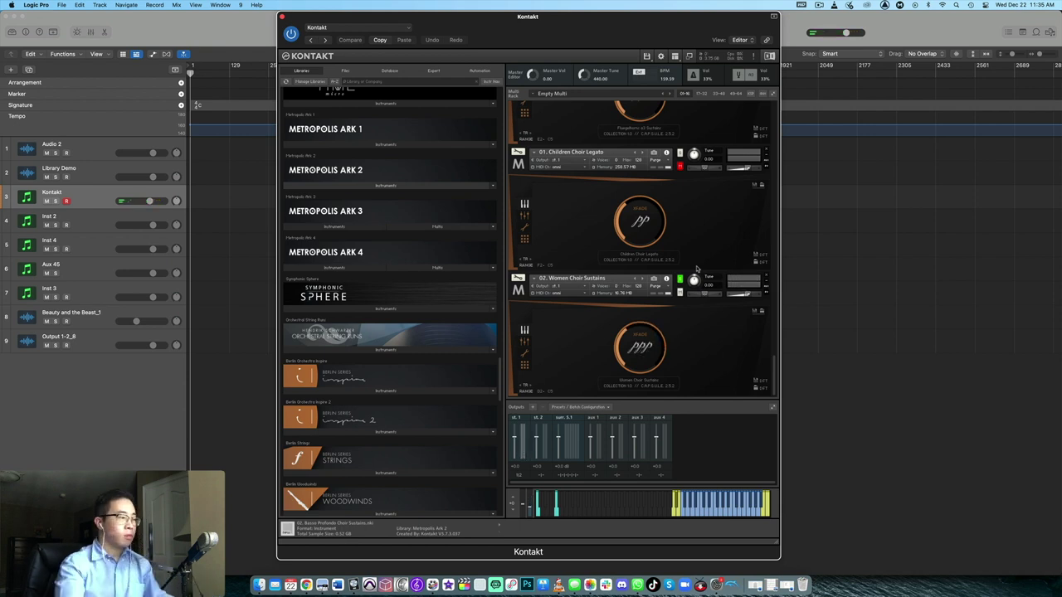
Open the Kontakt instance on the Inst 2 track and close the first Kontakt track's plug-in window.
click(89, 216)
key(i)
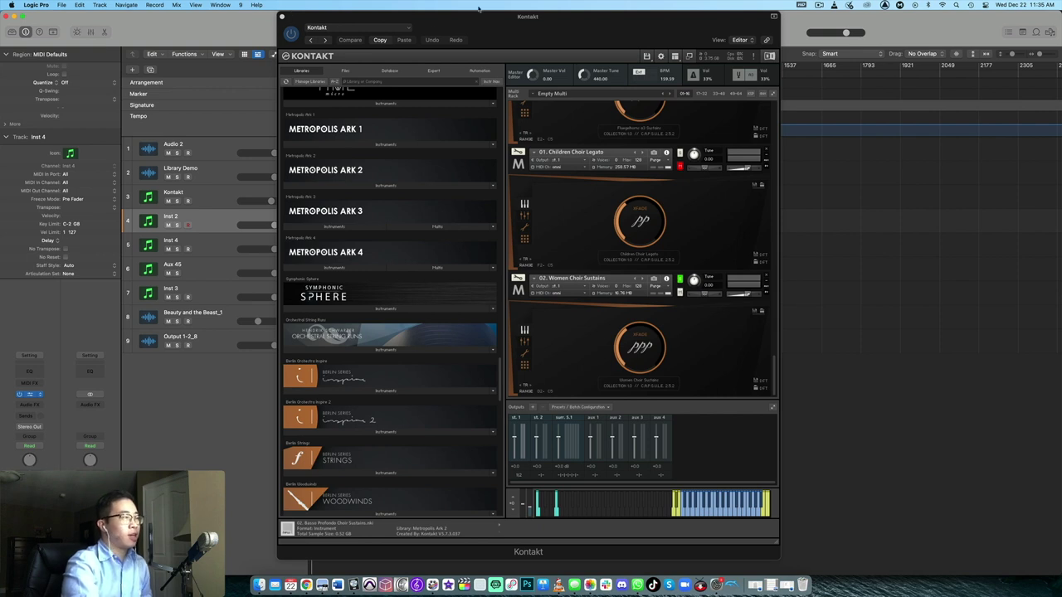
click(752, 27)
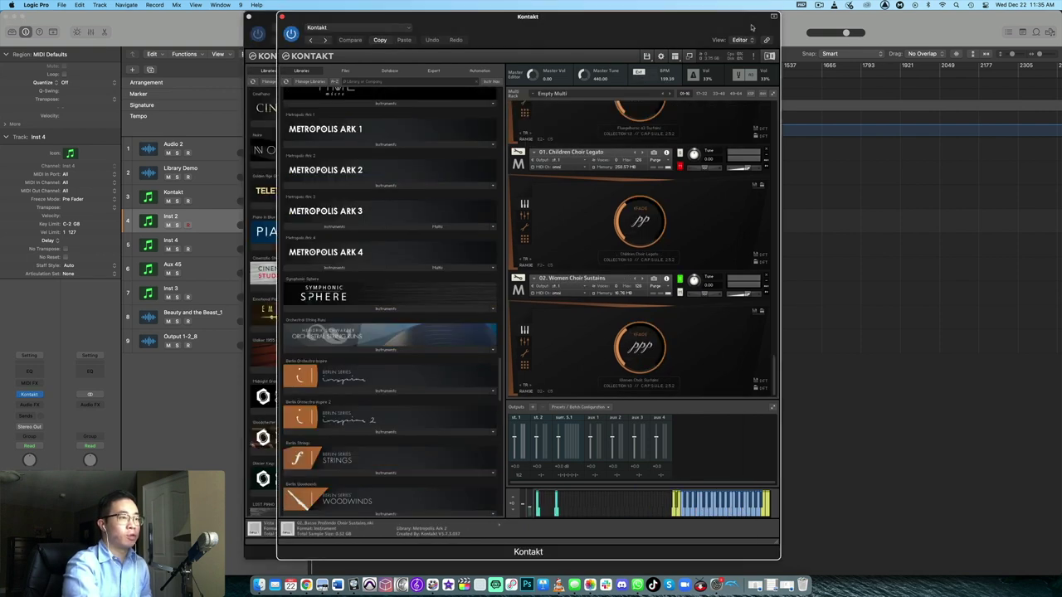
click(281, 16)
drag(530, 17, 583, 16)
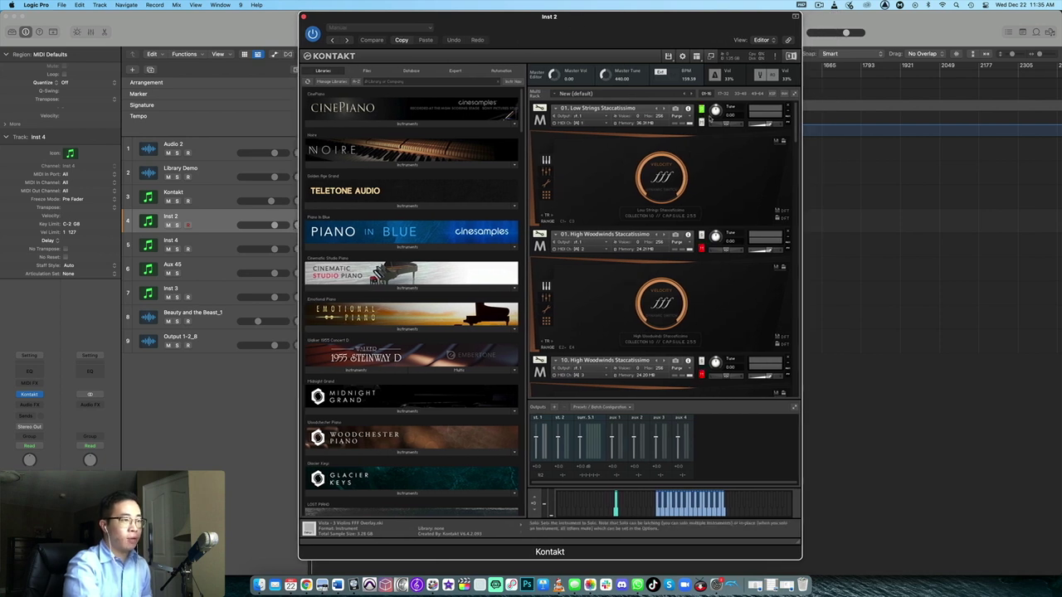
Find Metropolis Ark 3 in the library list, examine its instrument folders and collapse them.
scroll(514, 246, down, 20)
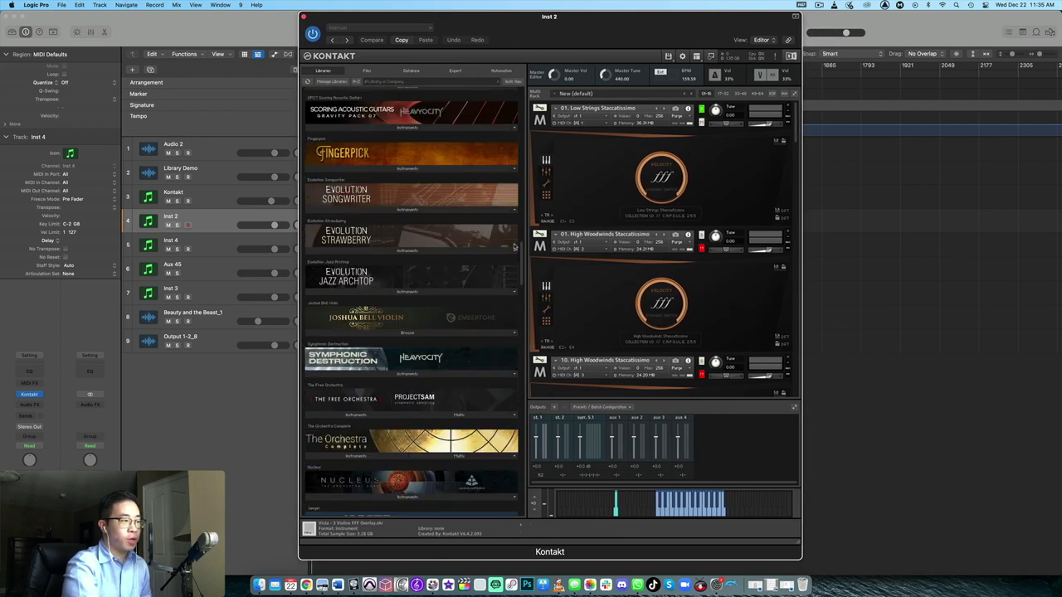
scroll(514, 246, down, 15)
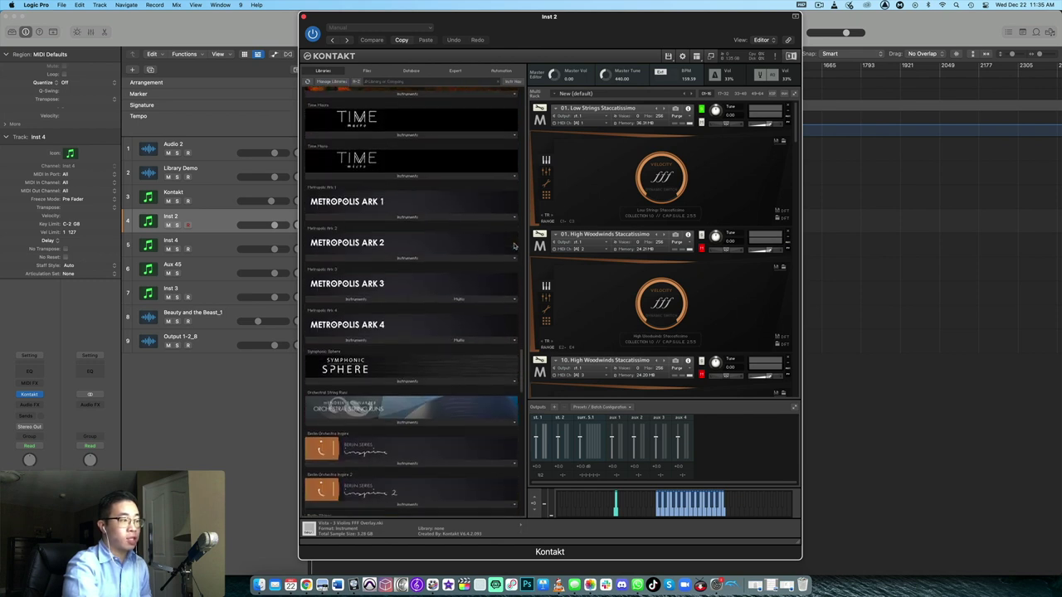
click(384, 298)
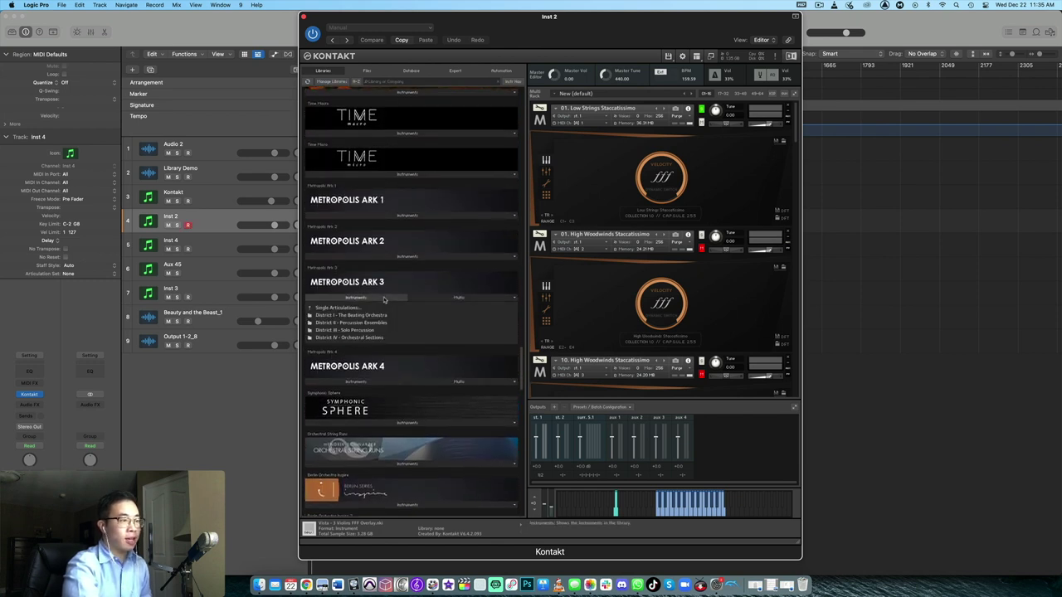
click(384, 298)
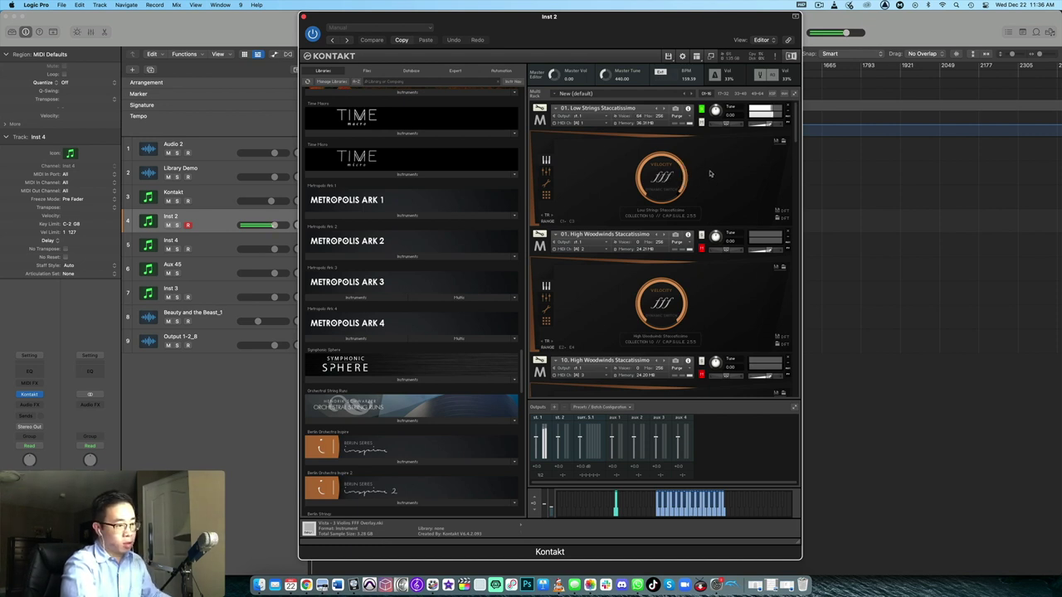
Solo 01. High Woodwinds Staccatissimo and the 10. High Woodwinds Staccatissimo cluster patch in turn to audition them.
scroll(719, 176, down, 2)
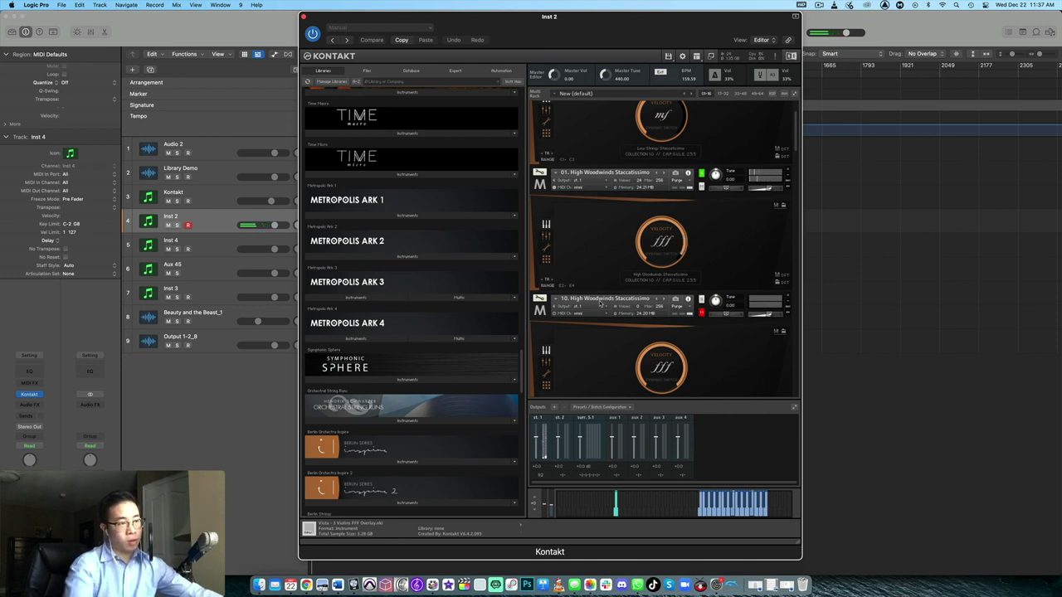
scroll(590, 268, down, 3)
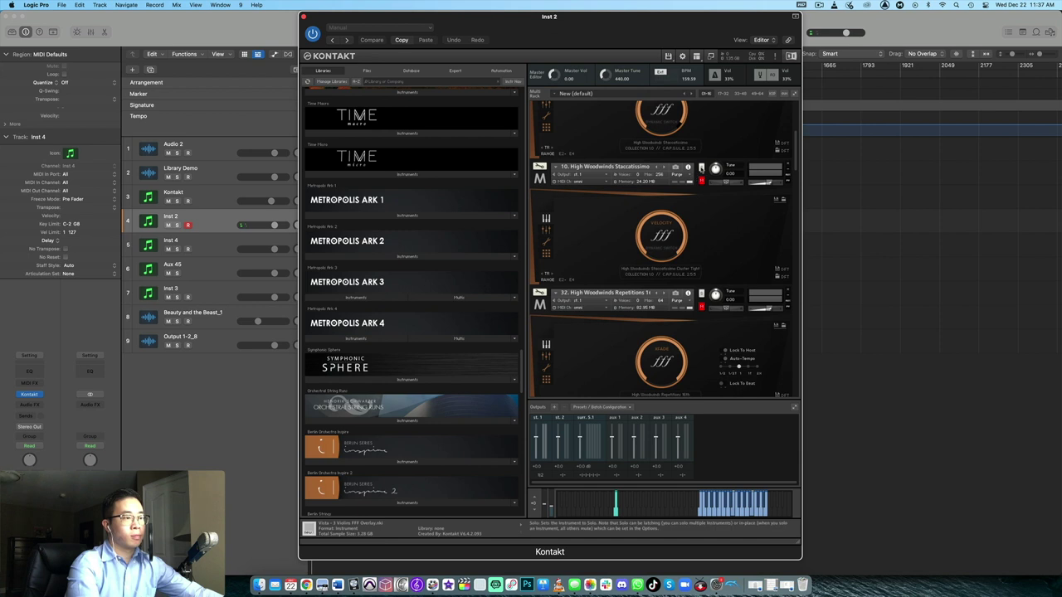
scroll(735, 213, down, 1)
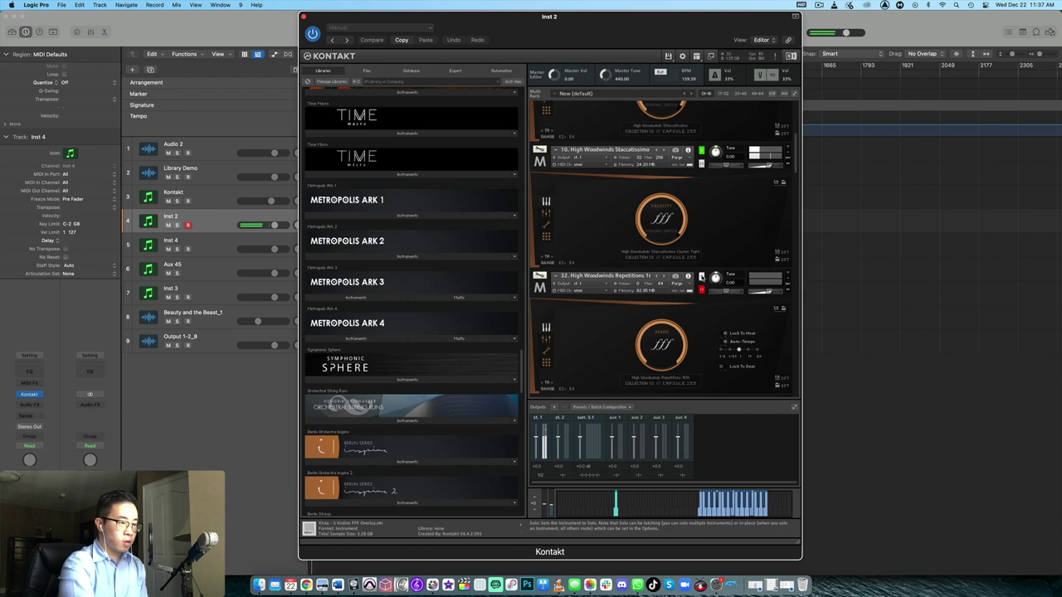
Solo 32. High Woodwinds Repetitions and compare a slower tempo scaling with the middle setting.
scroll(709, 266, down, 3)
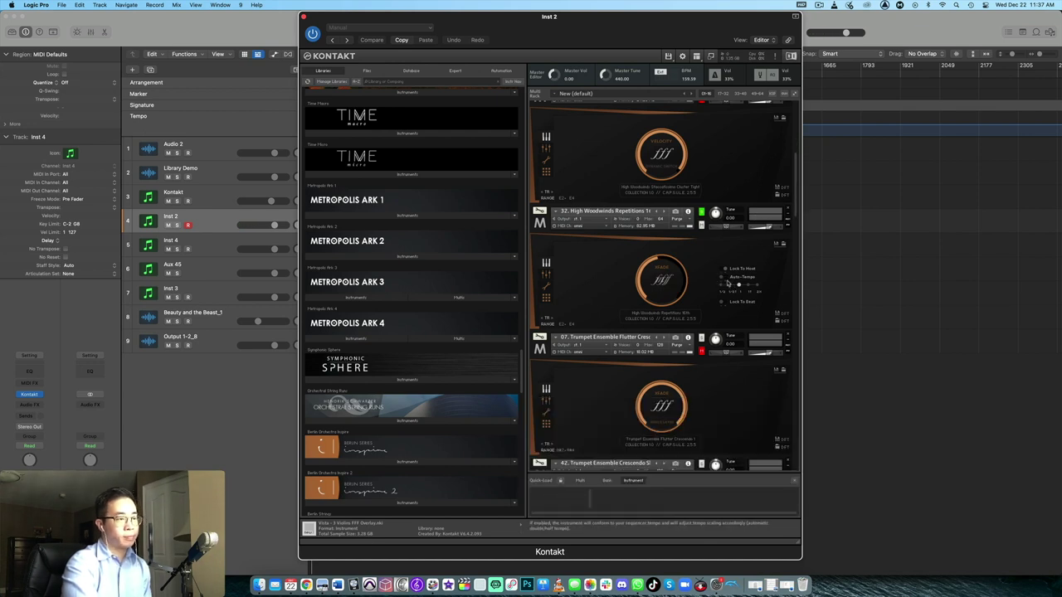
click(728, 285)
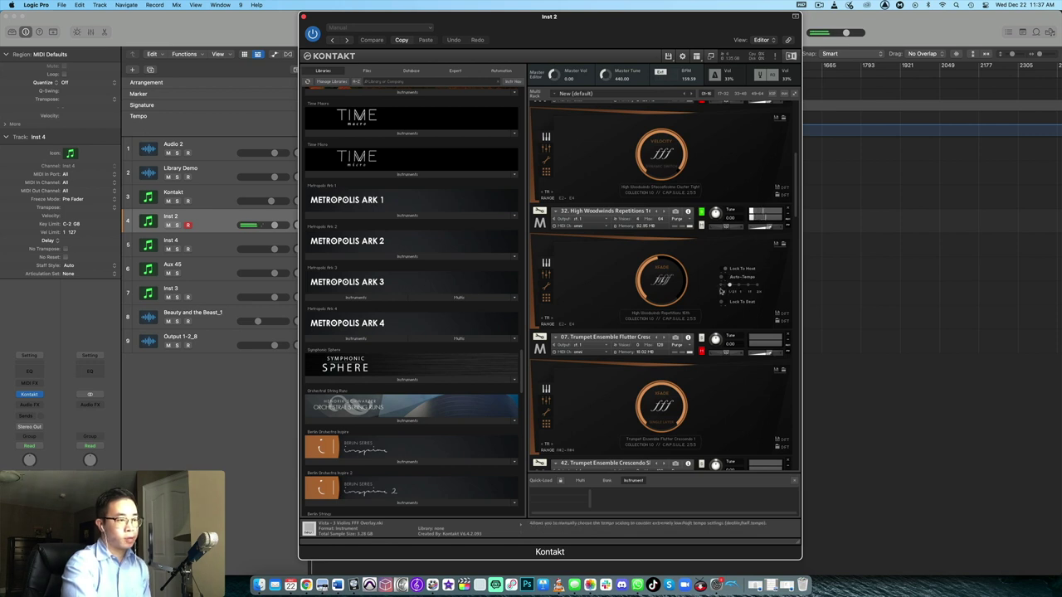
mouse_move(729, 286)
mouse_down()
mouse_move(770, 287)
mouse_move(739, 287)
mouse_up()
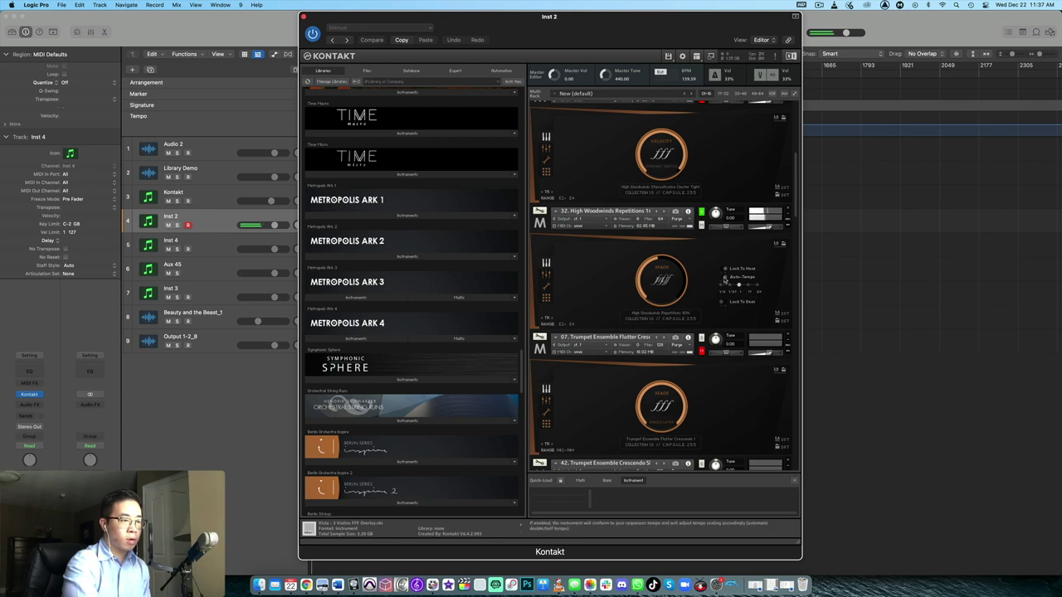
Solo the 07. Trumpet Ensemble Flutter Crescendo patch, with the outputs section and on-screen keyboard displayed.
scroll(705, 247, down, 6)
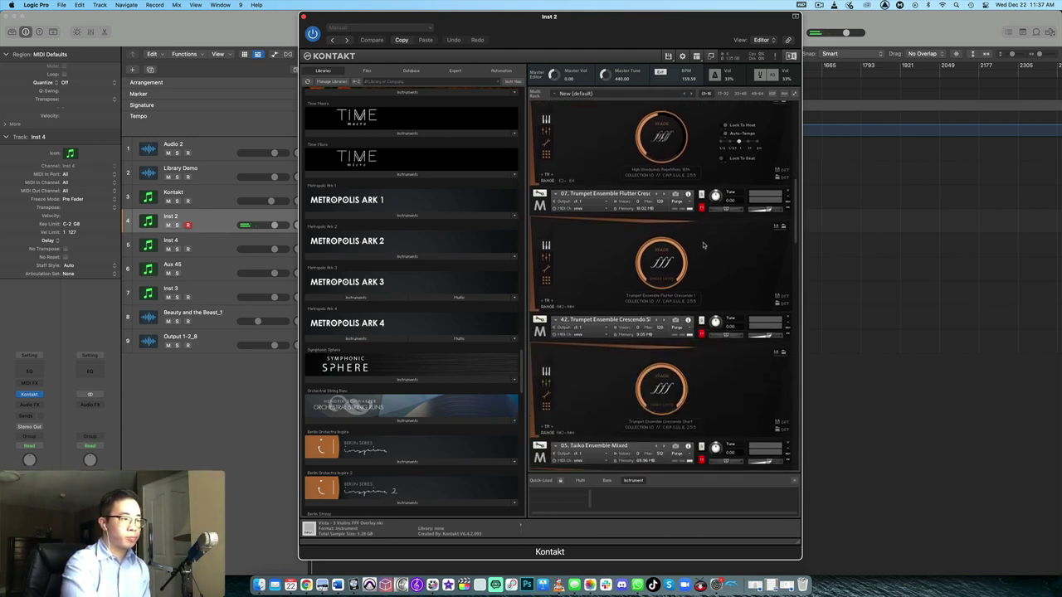
scroll(714, 239, down, 1)
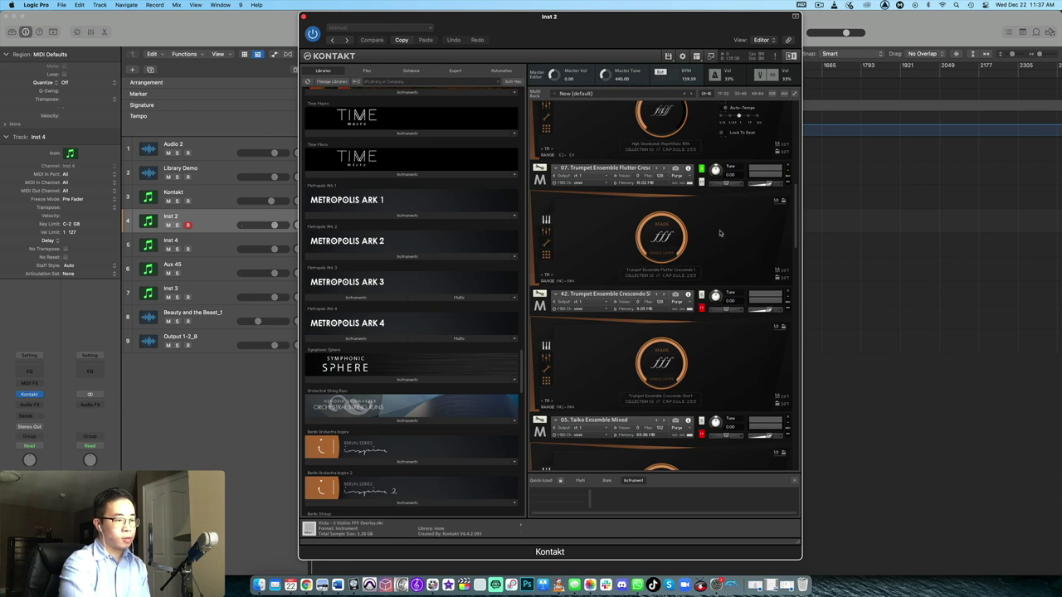
key(F2)
key(F3)
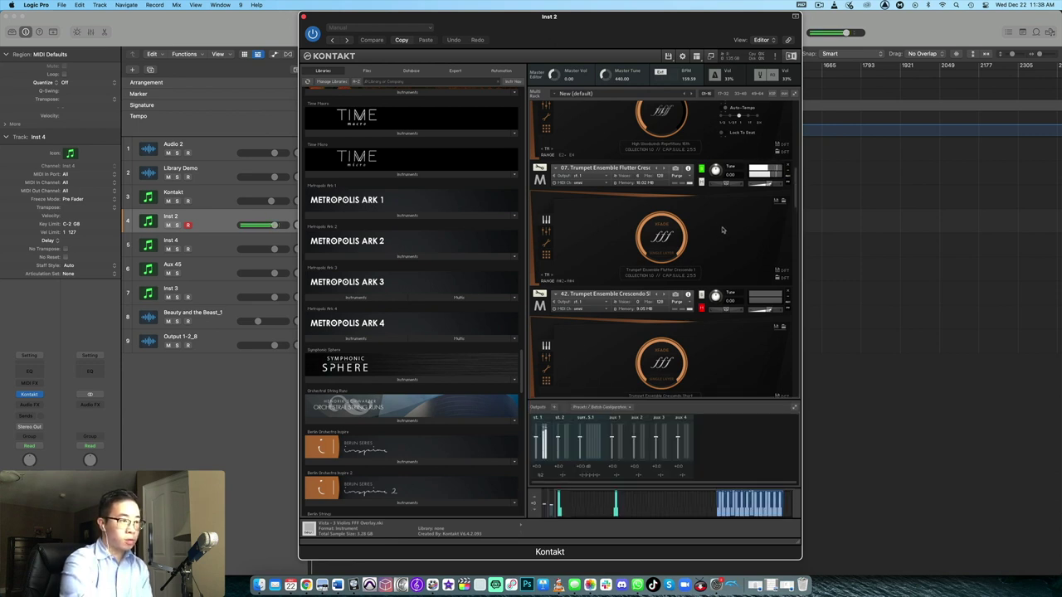
Solo the 42. Trumpet Ensemble Crescendo Short patch and lower its instrument volume slightly.
scroll(722, 230, down, 3)
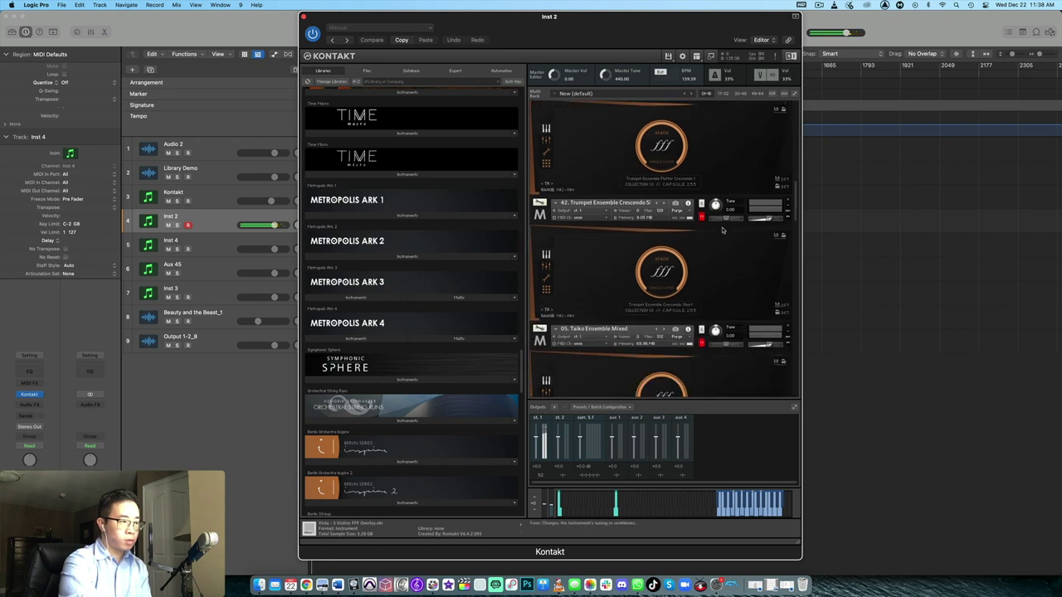
scroll(722, 230, down, 2)
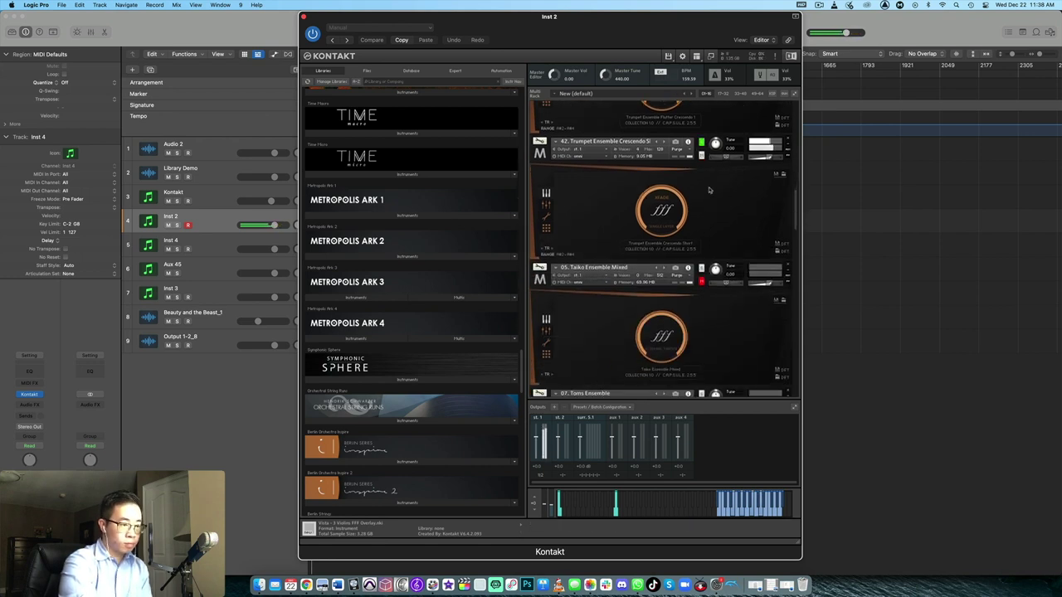
drag(766, 158, 762, 160)
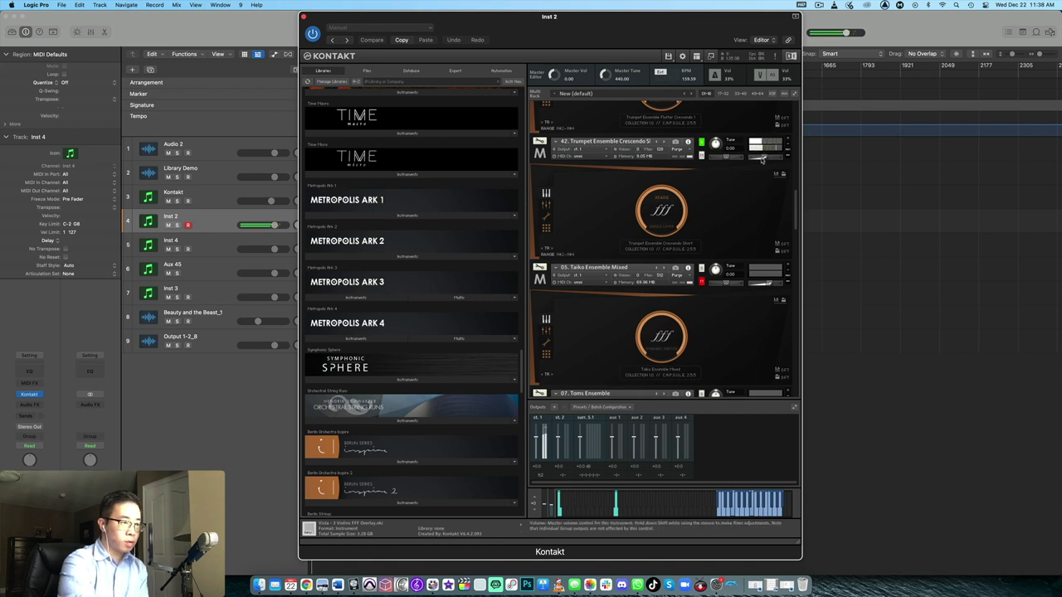
scroll(741, 192, down, 1)
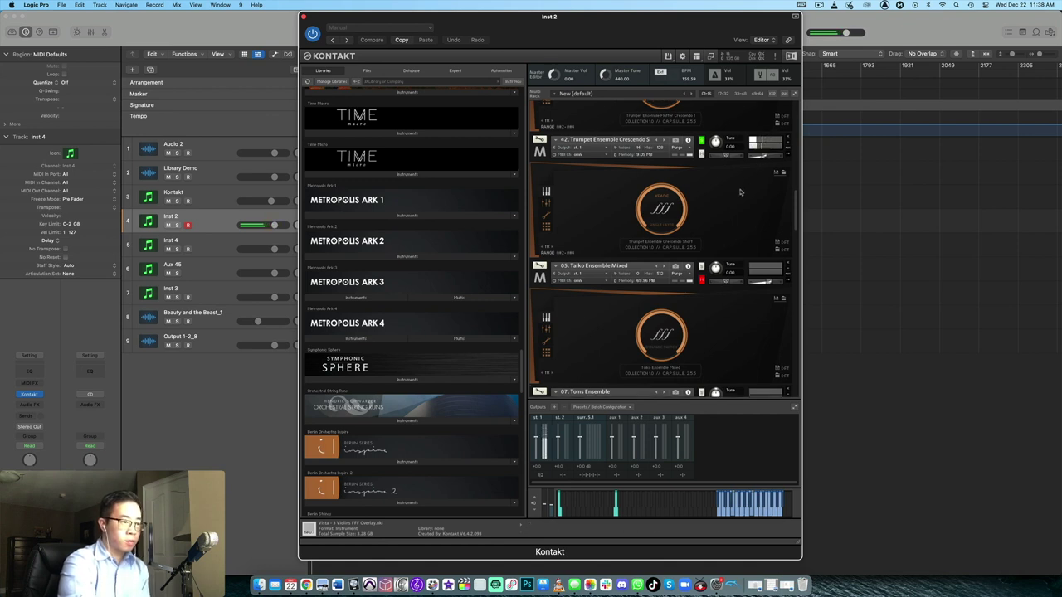
Solo 05. Taiko Ensemble Mixed and 07. Toms Ensemble in turn to audition the percussion ensembles.
scroll(741, 193, down, 3)
click(696, 163)
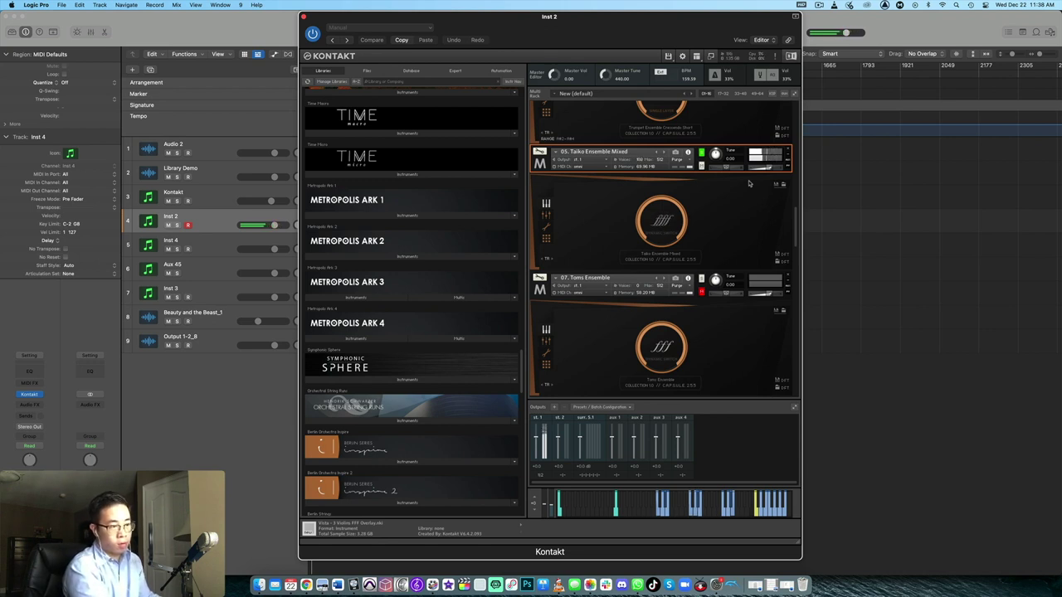
scroll(746, 207, down, 2)
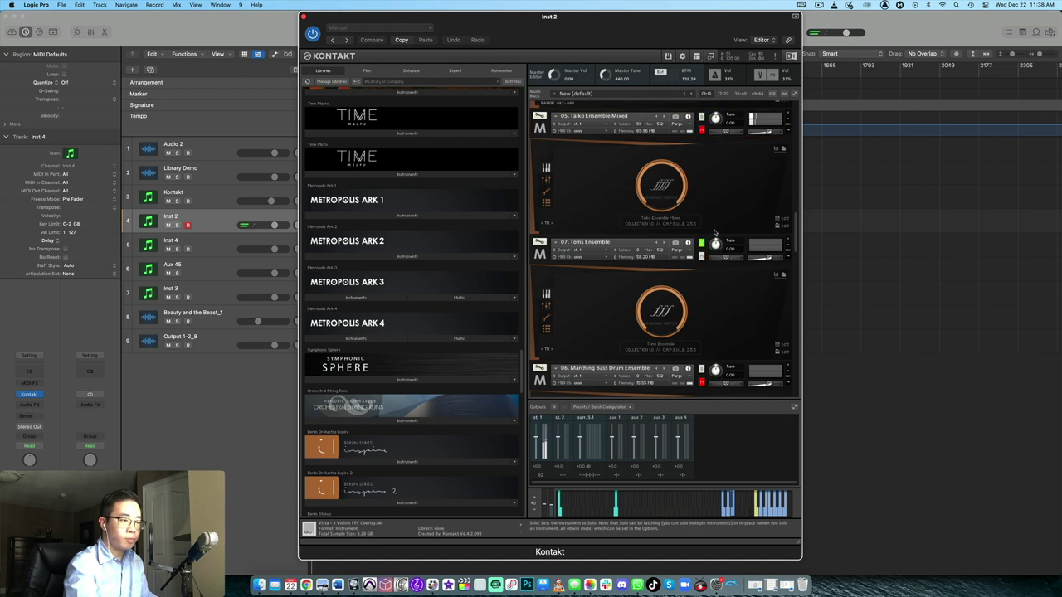
scroll(722, 224, down, 3)
click(699, 205)
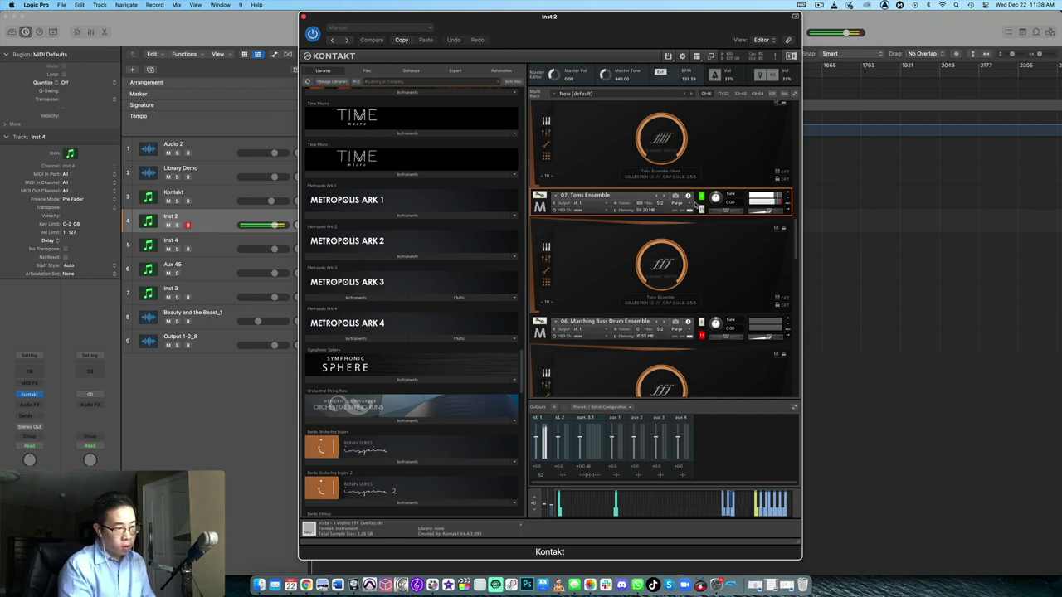
scroll(696, 206, down, 3)
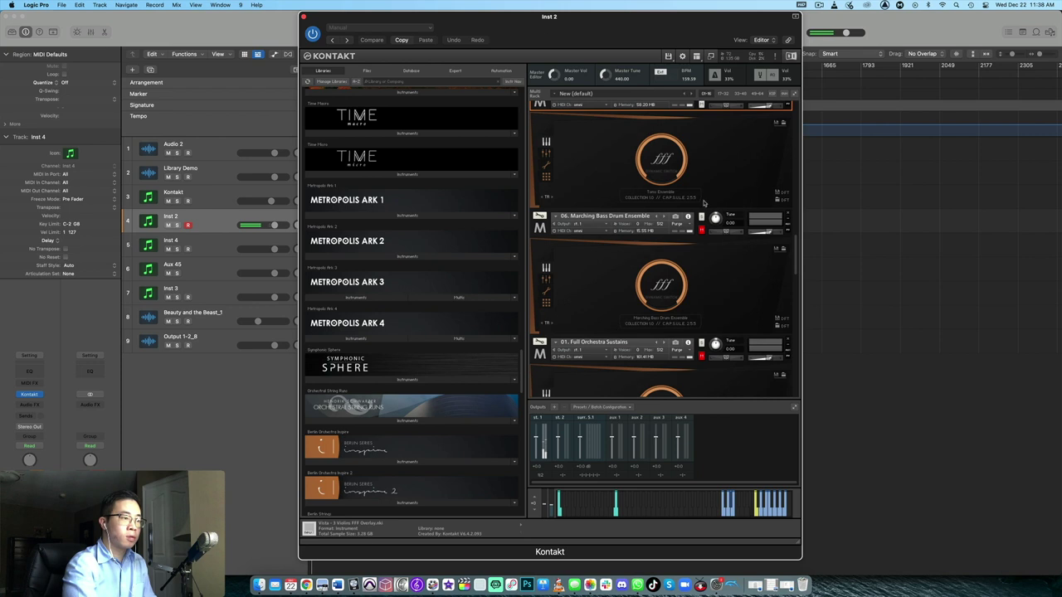
Solo 06. Marching Bass Drum Ensemble and 01. Full Orchestra Sustains in turn to audition each patch.
scroll(715, 199, down, 3)
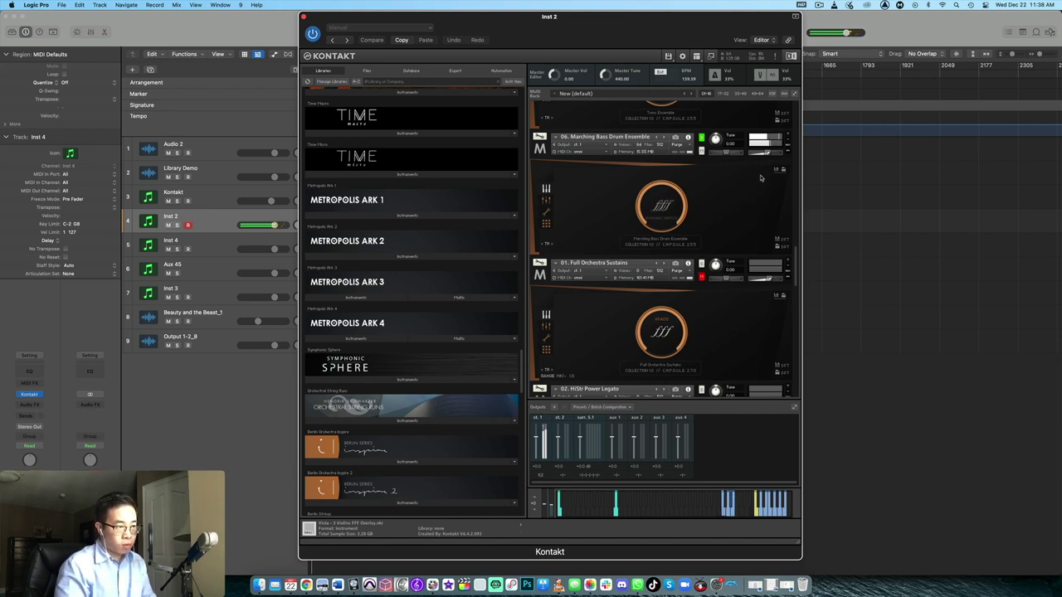
scroll(761, 178, down, 2)
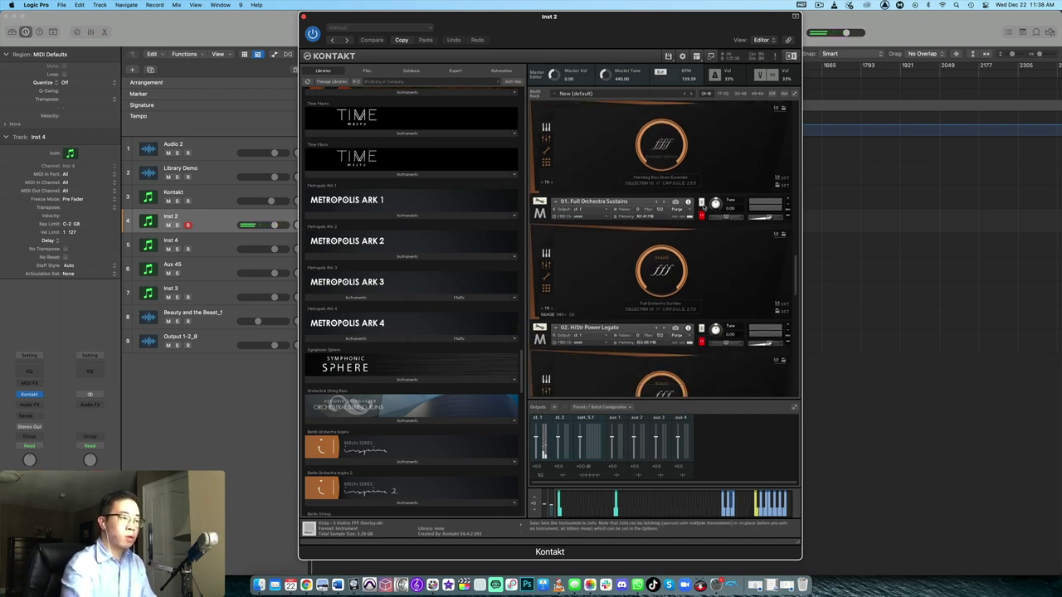
scroll(700, 191, down, 3)
click(699, 191)
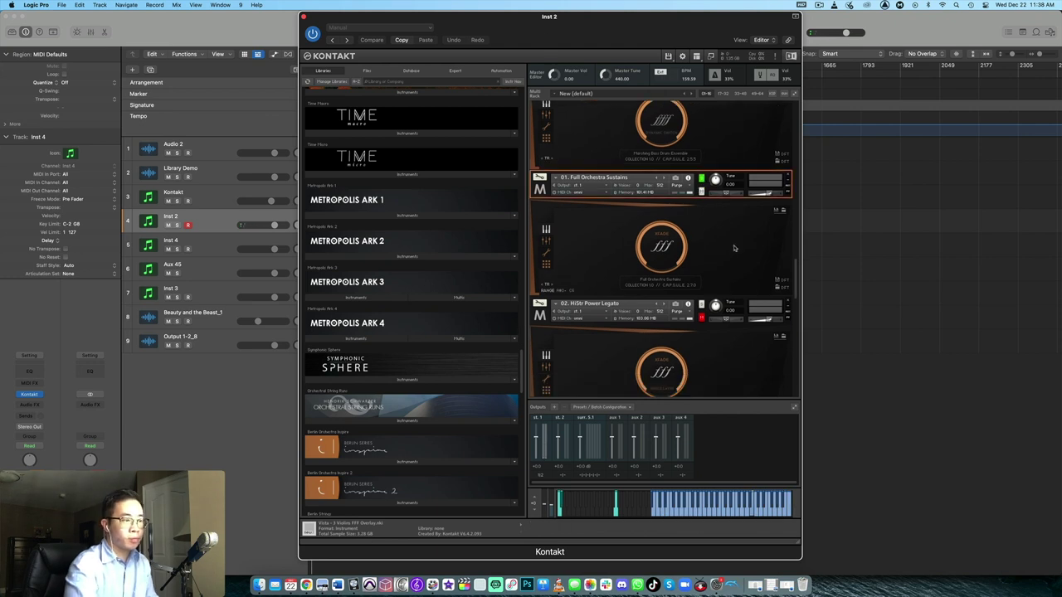
scroll(734, 247, down, 1)
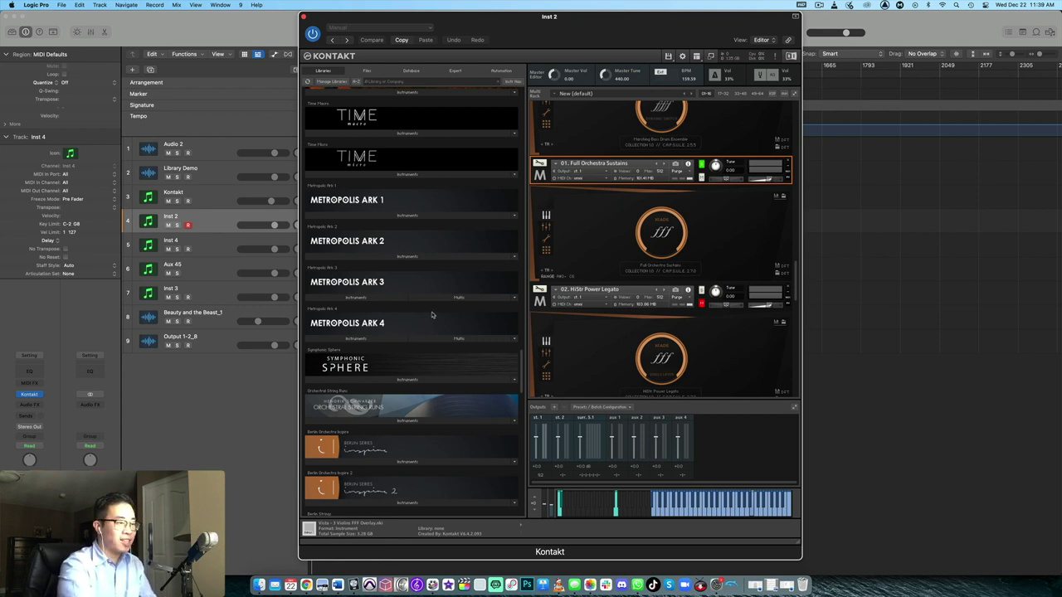
Browse Metropolis Ark 4's District II - Orchestral Sections and its High Strings patches, and collapse the collection's instrument list.
scroll(783, 204, down, 3)
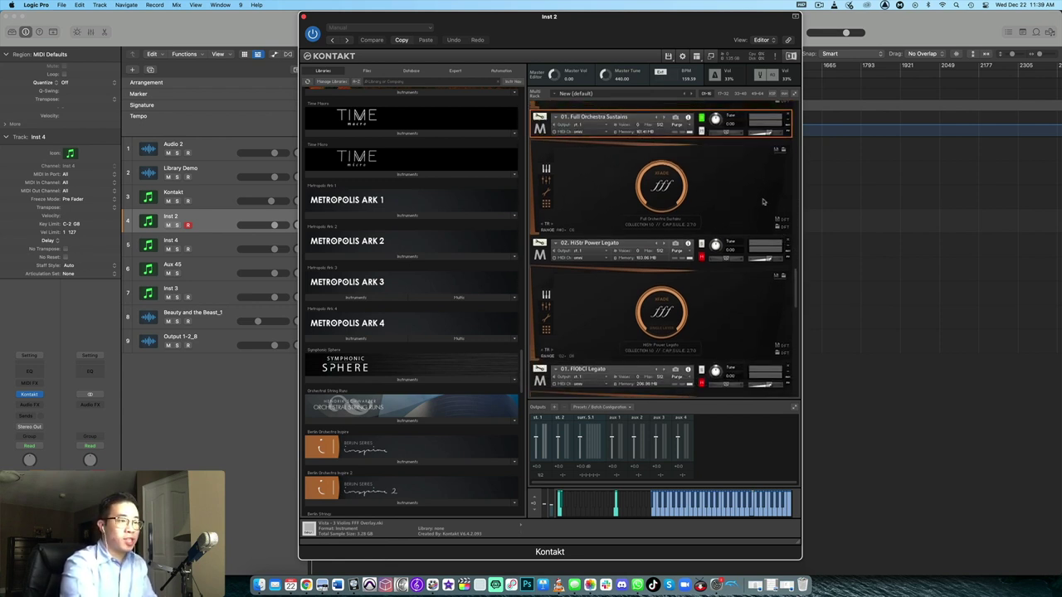
click(354, 338)
scroll(369, 337, down, 2)
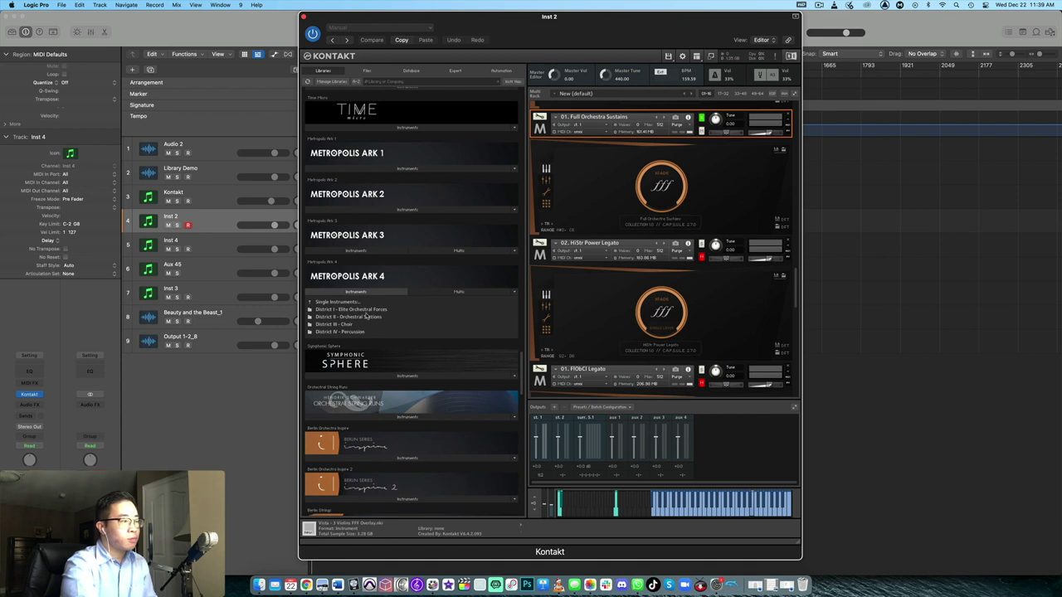
double_click(362, 316)
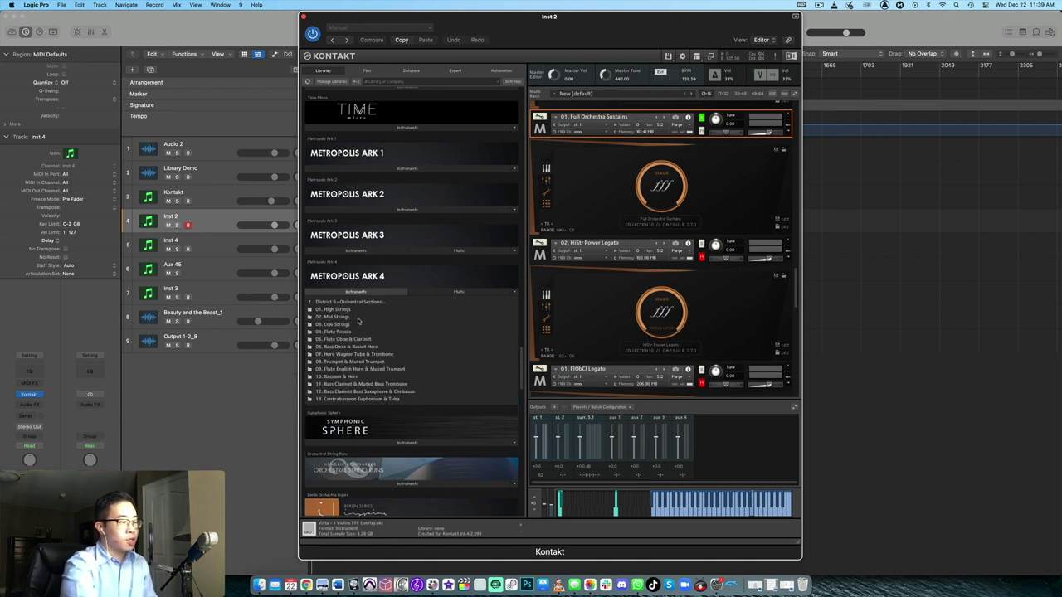
double_click(336, 309)
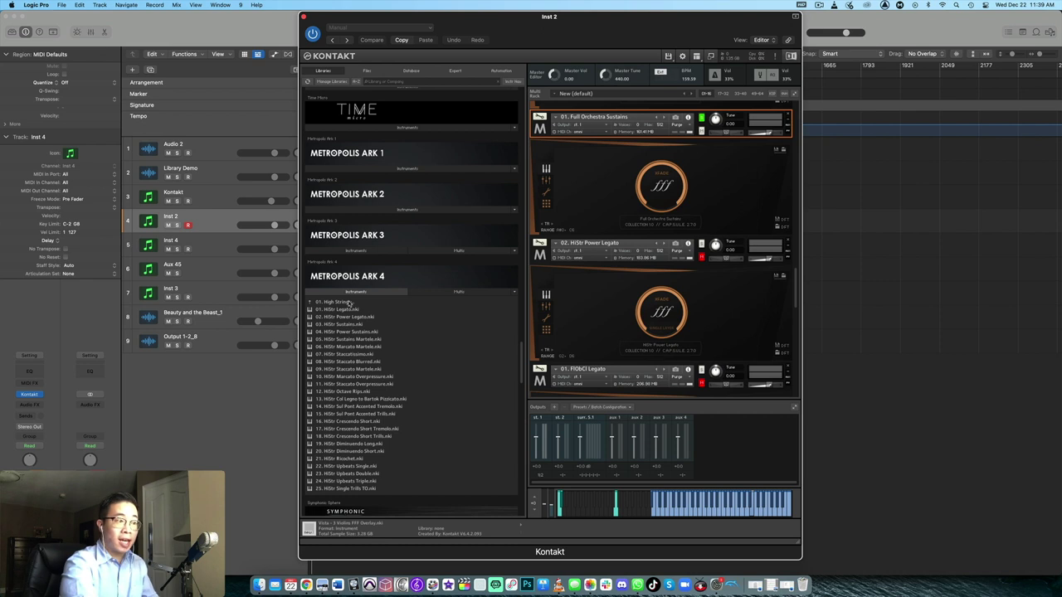
double_click(349, 304)
click(355, 292)
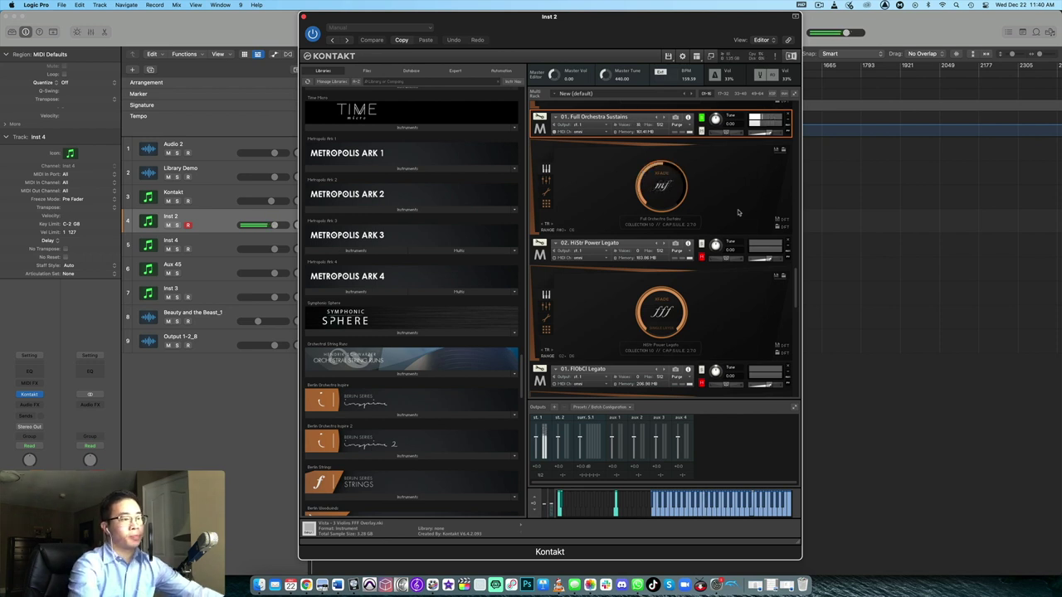
Solo 02. HiStr Power Legato and 01. FlObCl Legato in turn to audition the strings and woodwinds.
scroll(738, 212, down, 3)
click(729, 192)
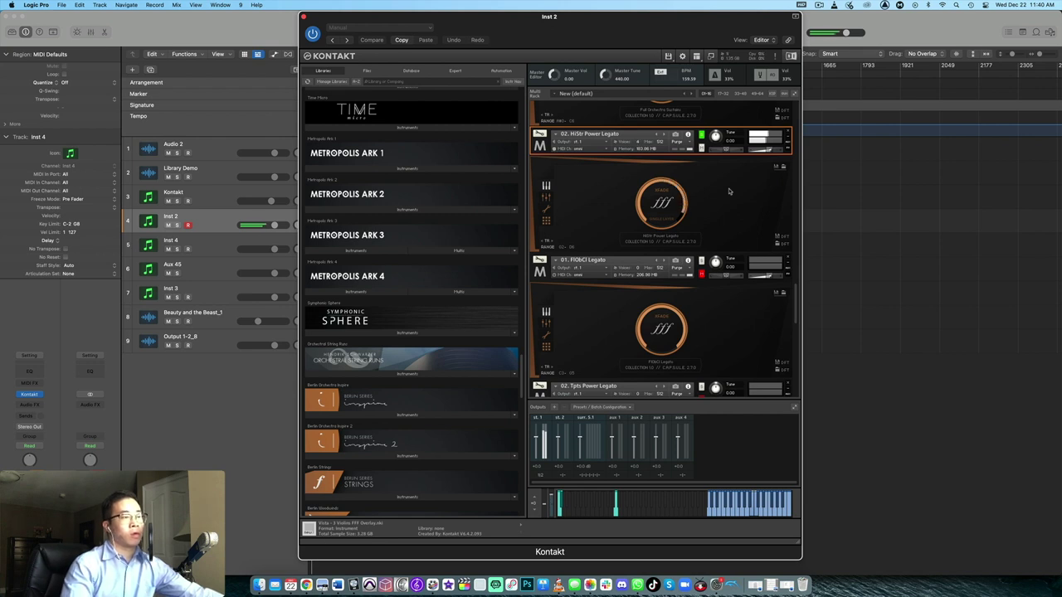
scroll(730, 192, down, 3)
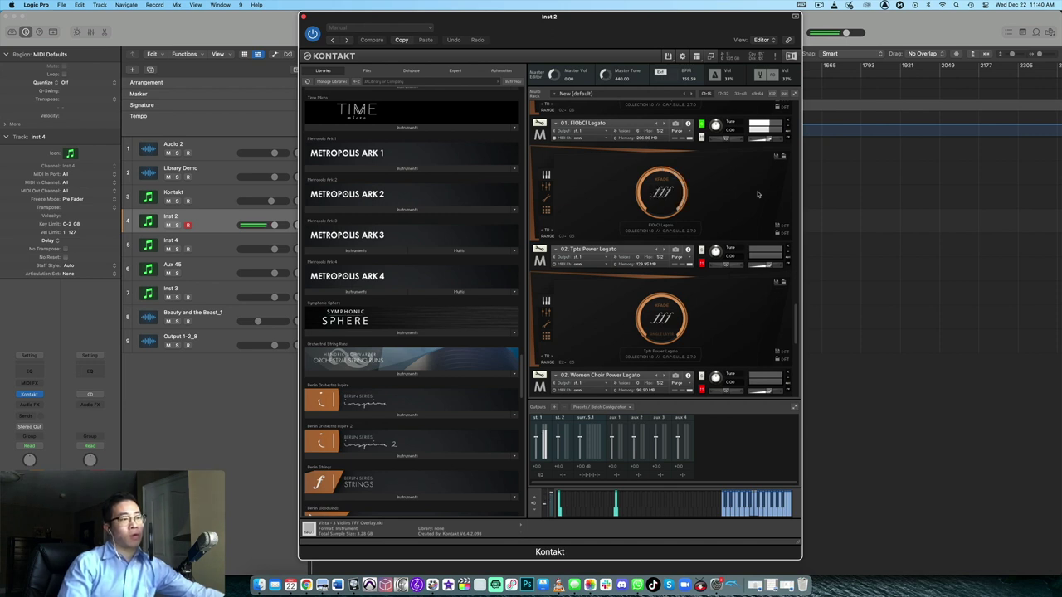
Solo 02. Tpts Power Legato and 02. Women Choir Power Legato in turn to audition them.
scroll(701, 195, down, 3)
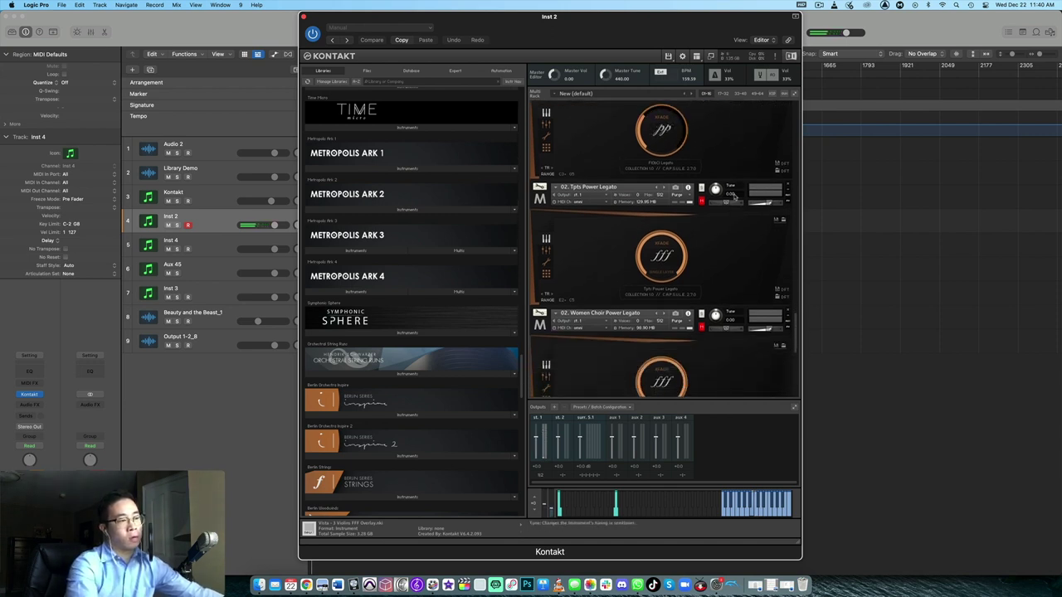
scroll(704, 193, down, 2)
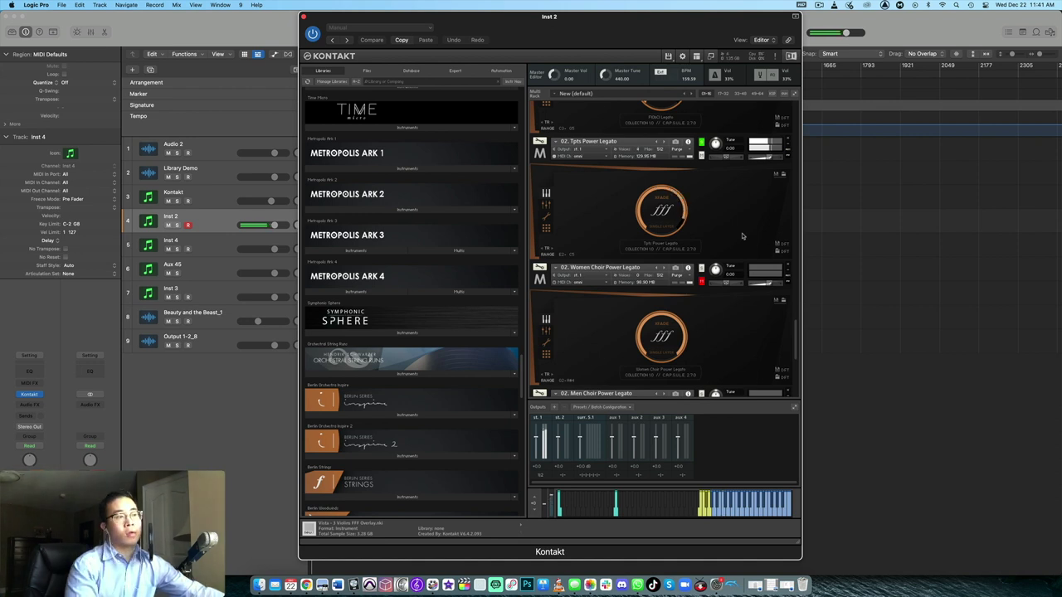
scroll(742, 237, down, 3)
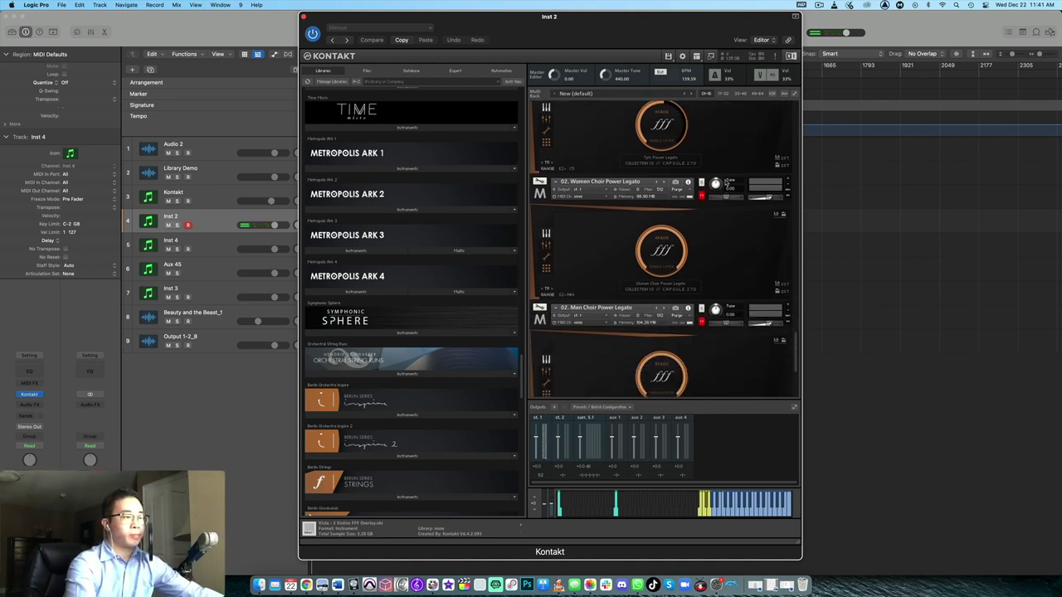
click(702, 175)
scroll(730, 215, down, 1)
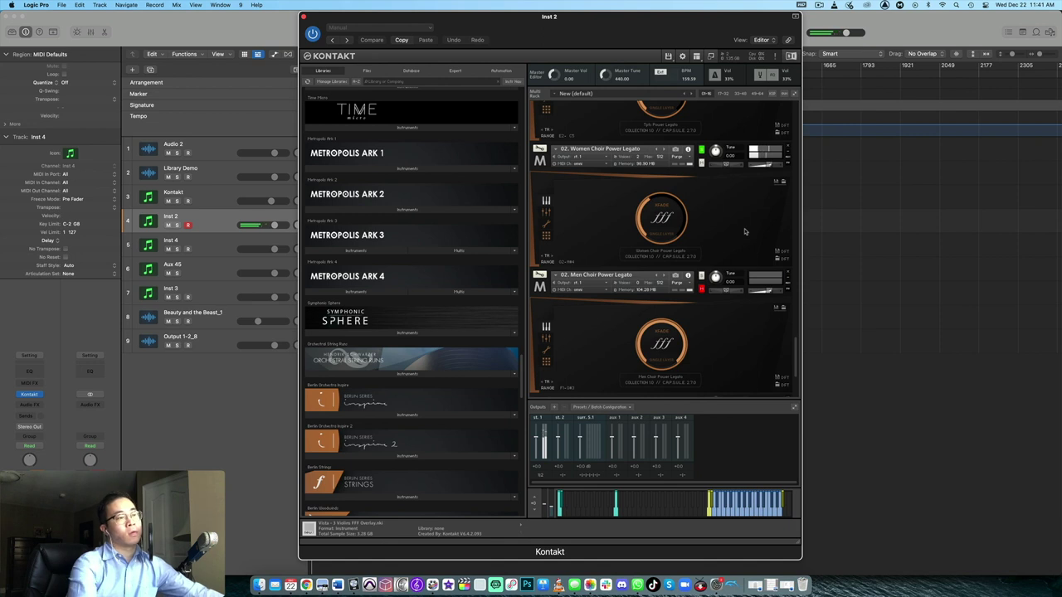
Solo 02. Men Choir Power Legato and 01. MaXylPno Staccatissimo in turn to audition them.
scroll(734, 240, down, 3)
scroll(722, 250, down, 1)
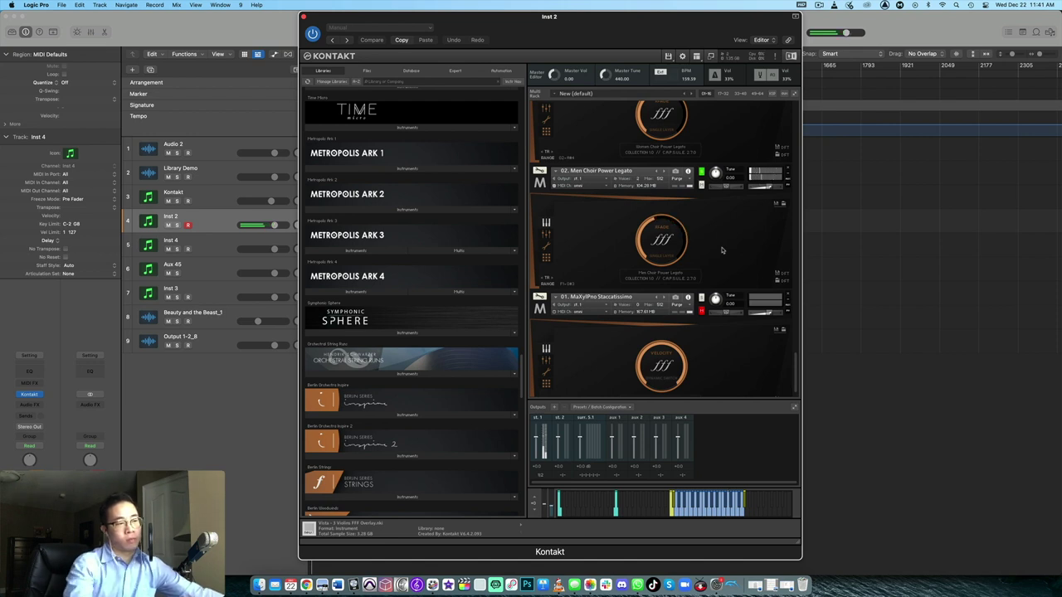
scroll(722, 249, down, 1)
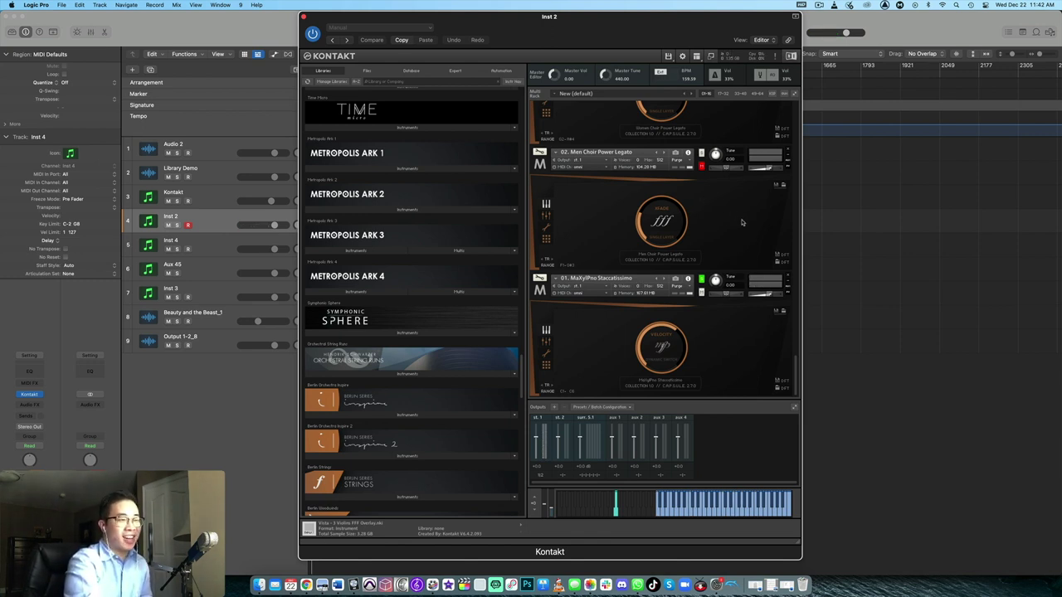
Look back over the loaded Metropolis Ark patches and briefly check Metropolis Ark 4's instrument list.
scroll(738, 221, down, 4)
scroll(743, 222, up, 6)
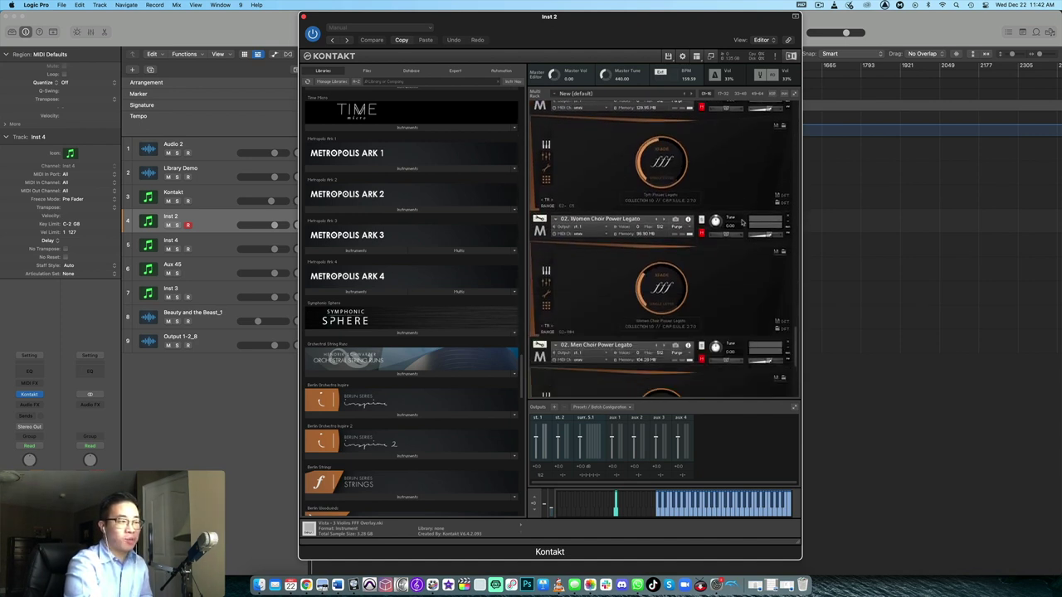
click(375, 293)
click(375, 293)
scroll(724, 149, down, 4)
scroll(725, 149, up, 10)
scroll(724, 149, up, 10)
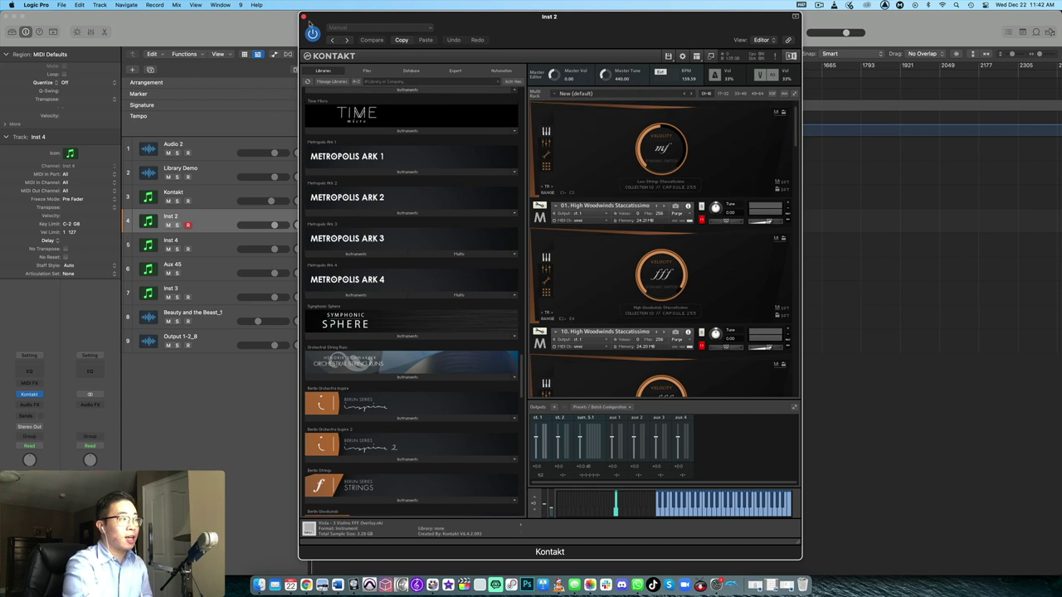
Close Kontakt, open SINE Player on the Inst 4 track, and enlarge and reposition its window.
click(304, 16)
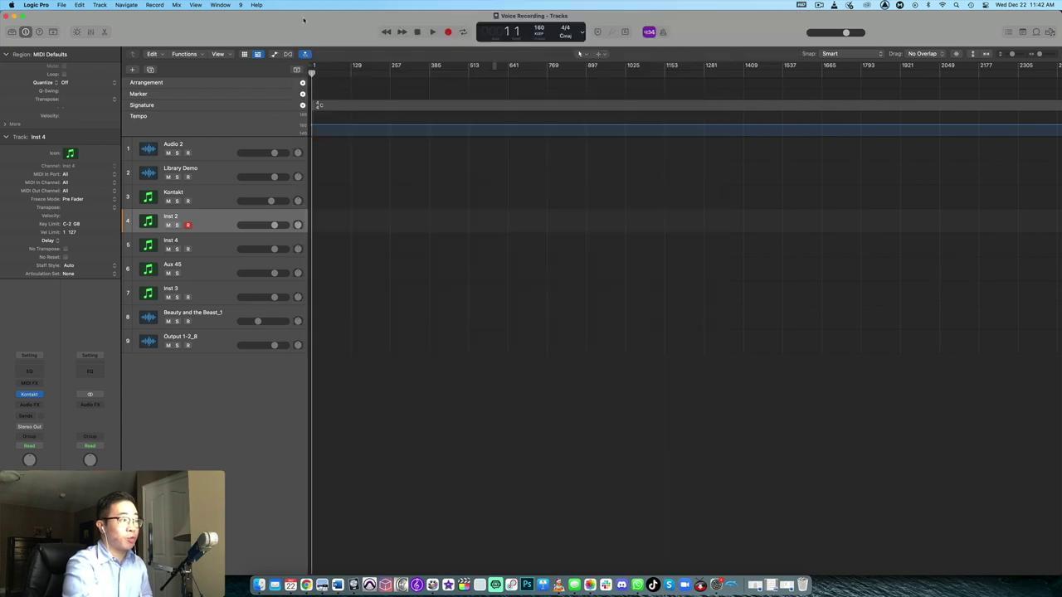
click(204, 248)
key(v)
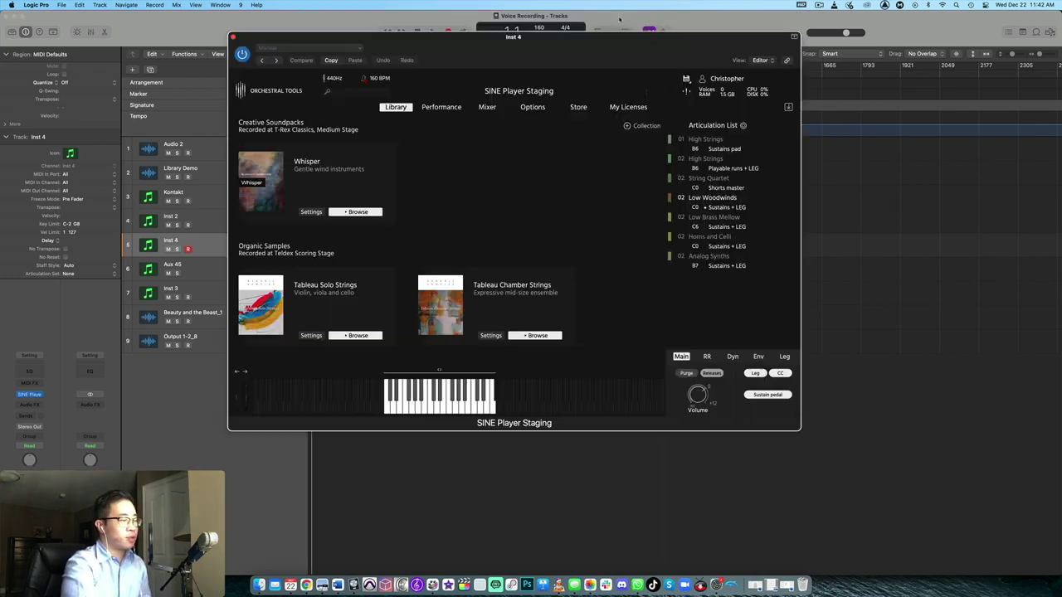
drag(801, 425, 1012, 522)
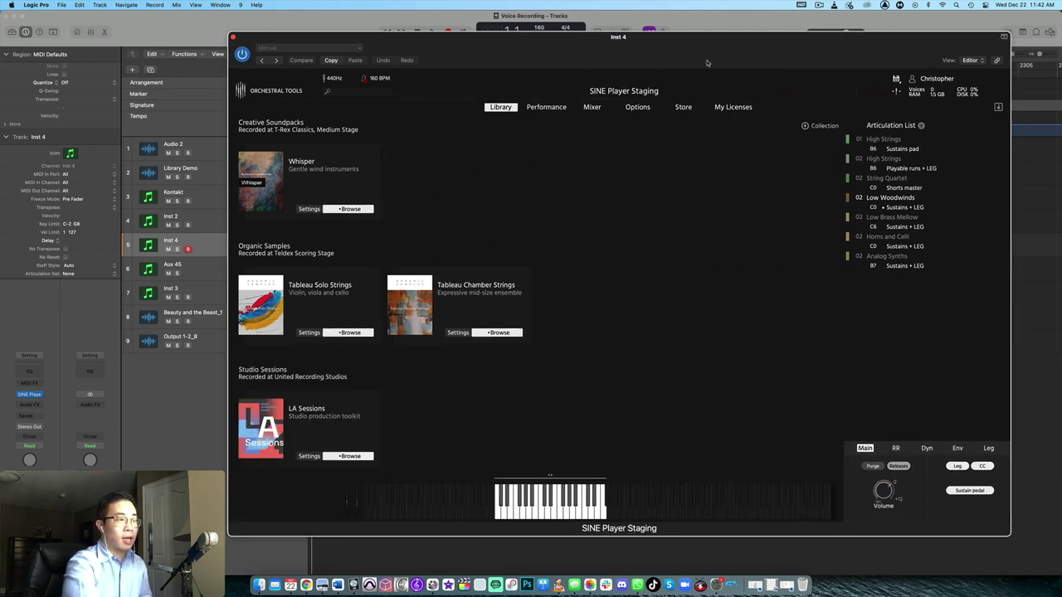
drag(668, 37, 602, 35)
Browse the Metropolis Ark 5 collection, checking its Strings, Blends and Synths folders and collapsing them again.
scroll(602, 175, down, 5)
scroll(602, 175, down, 5)
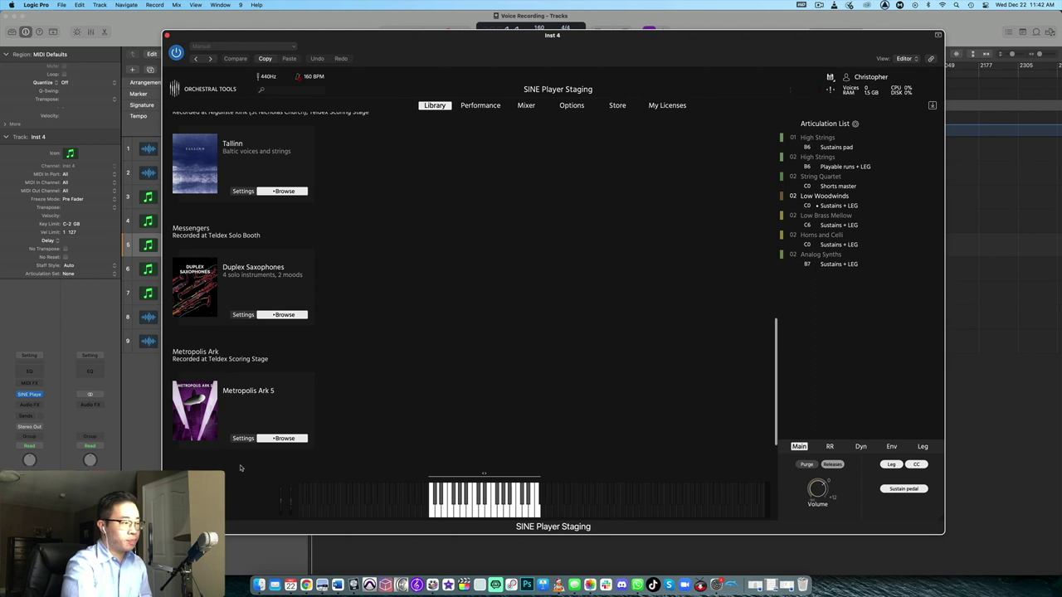
click(267, 438)
click(251, 357)
click(251, 358)
scroll(253, 361, down, 1)
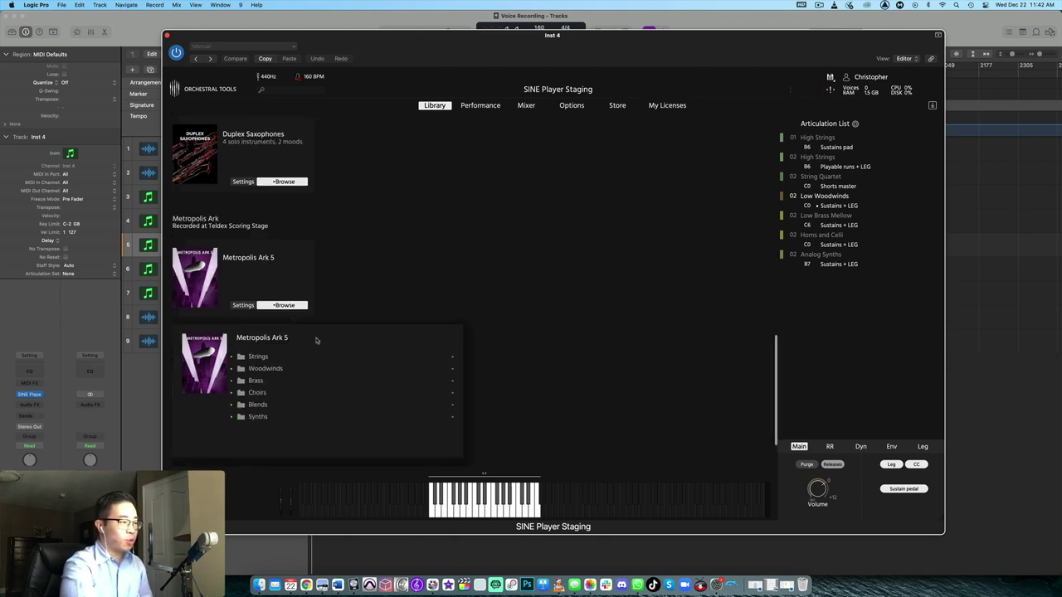
click(264, 405)
scroll(289, 391, down, 2)
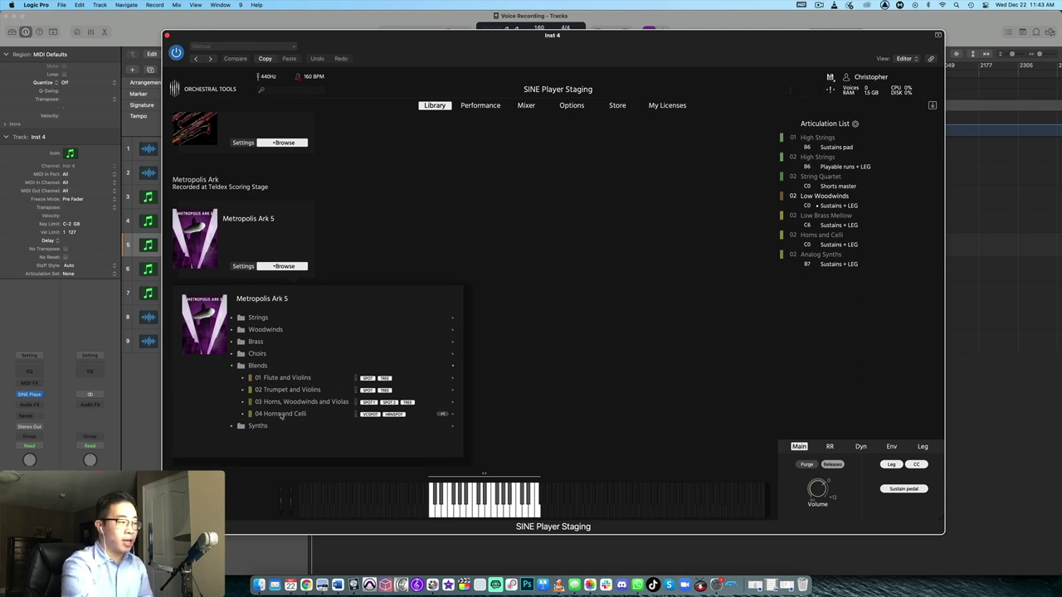
click(257, 430)
click(271, 431)
click(246, 367)
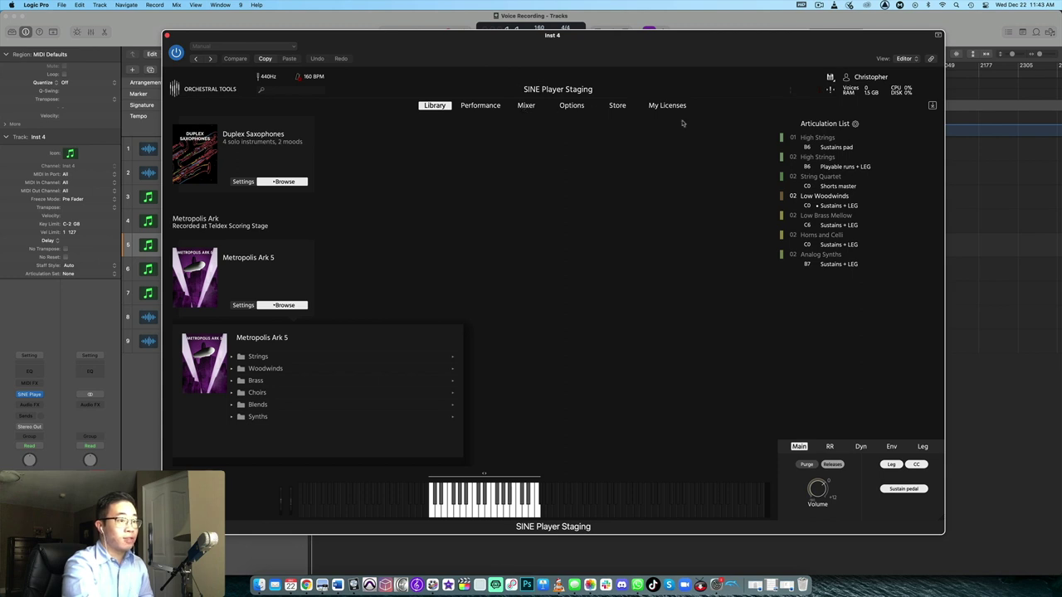
In the performance view, assign High Strings Sustains pad to channel 02 and Playable runs + LEG to channel 01, and select the runs.
drag(677, 38, 706, 41)
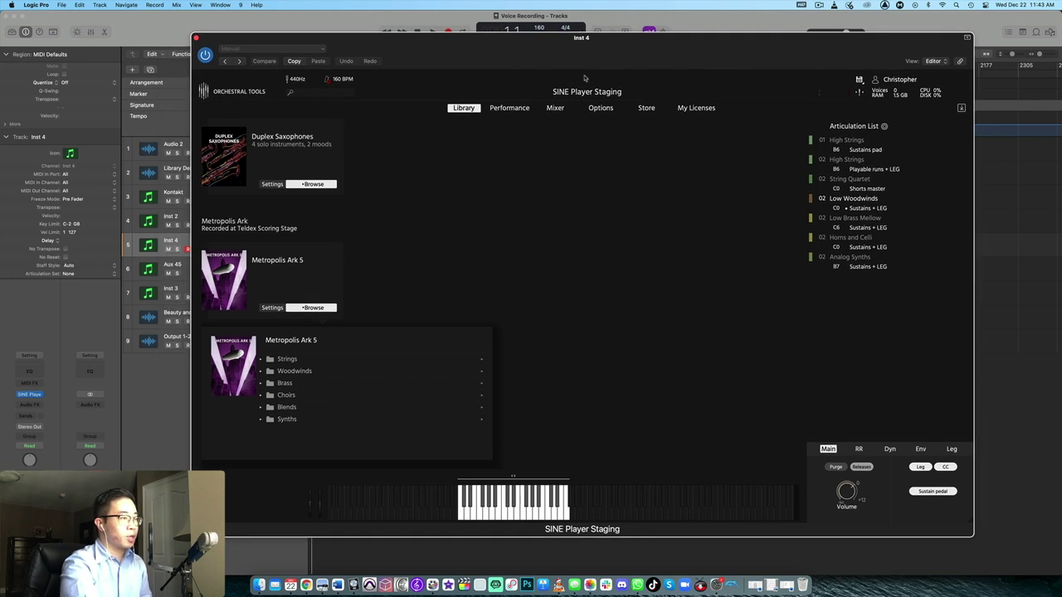
click(524, 109)
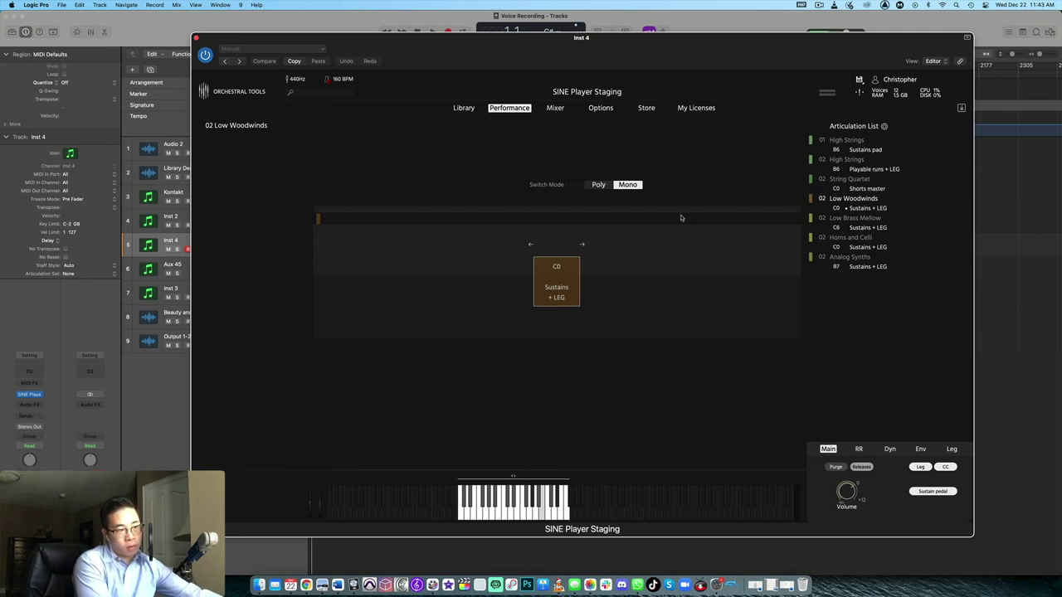
click(821, 140)
click(831, 177)
click(821, 159)
click(830, 188)
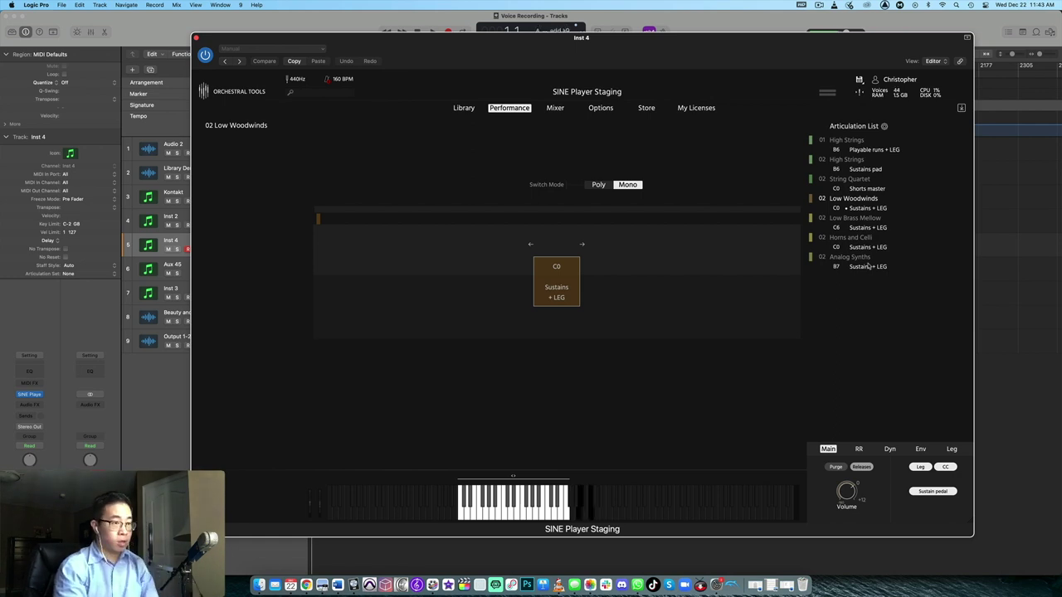
click(850, 145)
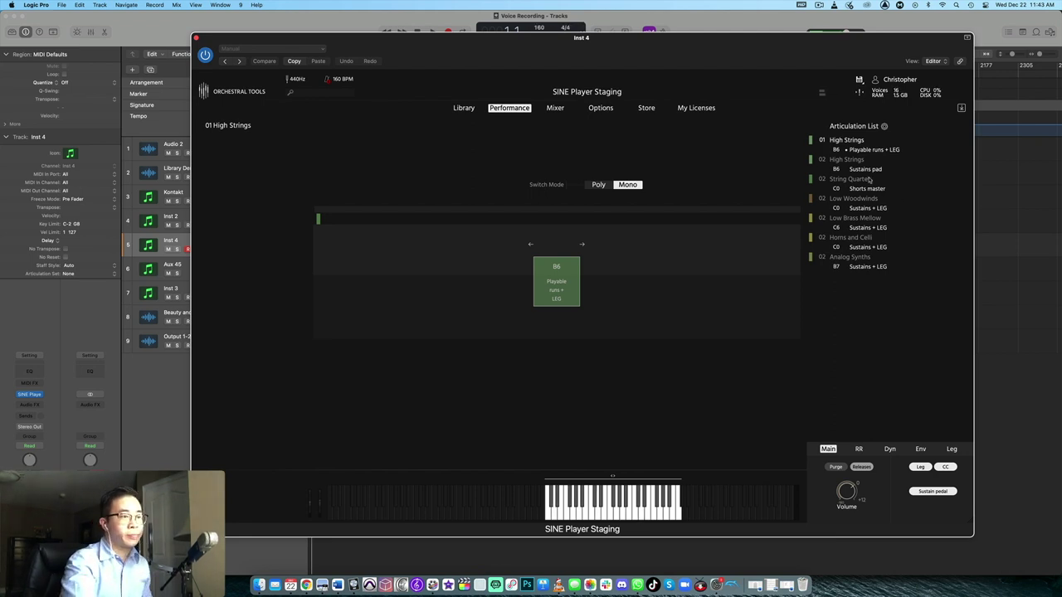
Move High Strings Playable runs + LEG to channel 02, assign String Quartet Shorts master to channel 01, and select it for audition.
click(822, 140)
click(830, 177)
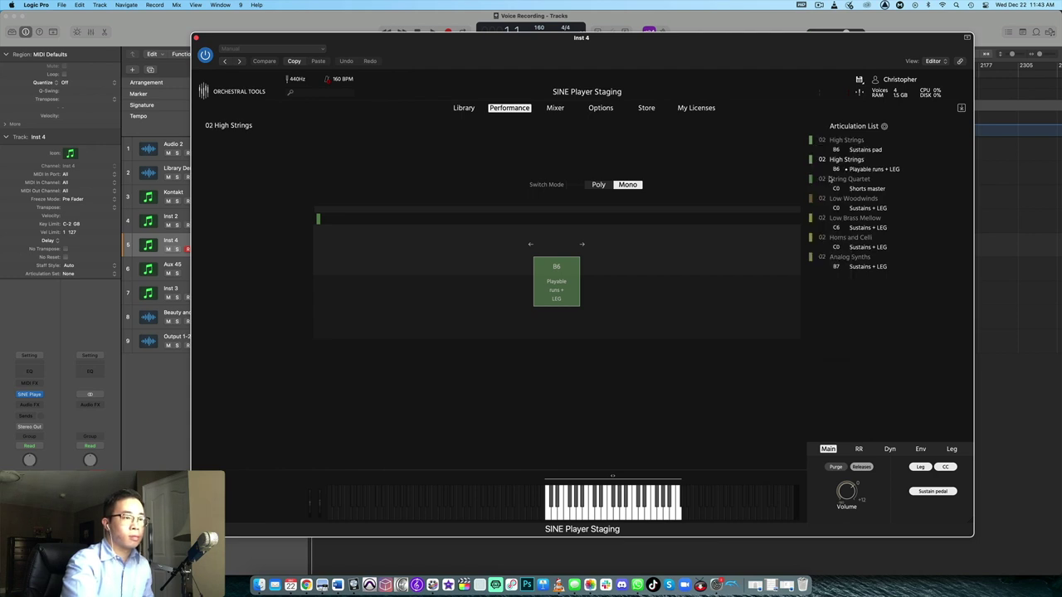
click(821, 178)
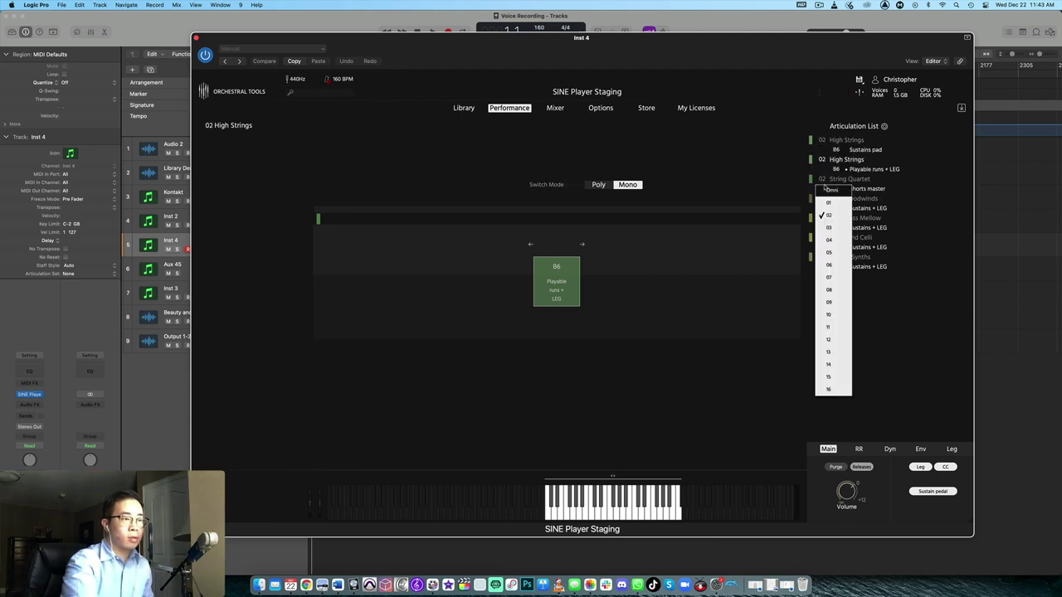
click(831, 202)
click(849, 141)
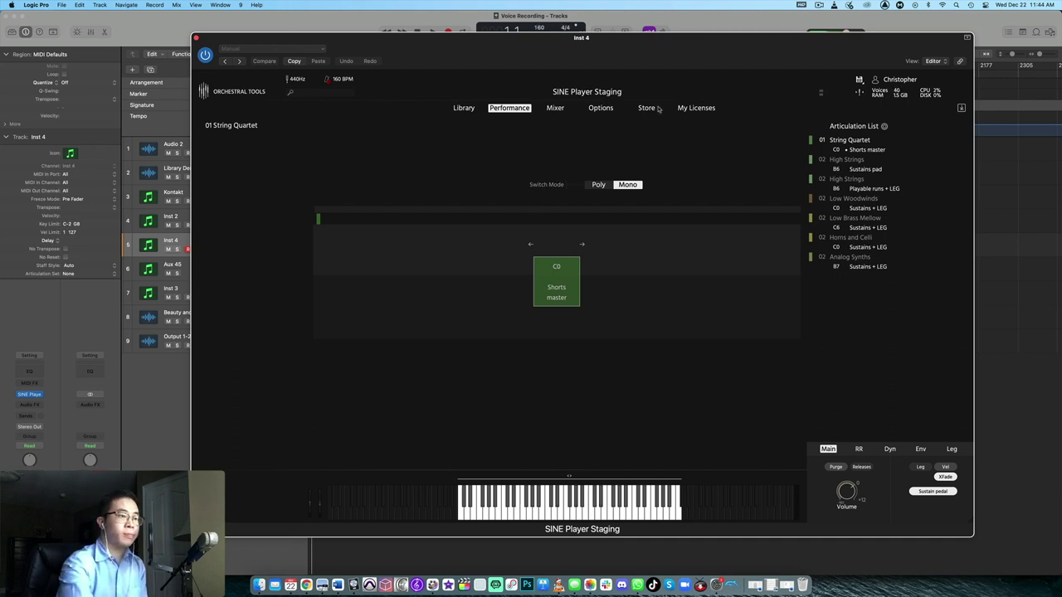
Assign Low Woodwinds Sustains + LEG to channel 01 and String Quartet to channel 02 to audition the woodwinds.
click(828, 200)
click(828, 224)
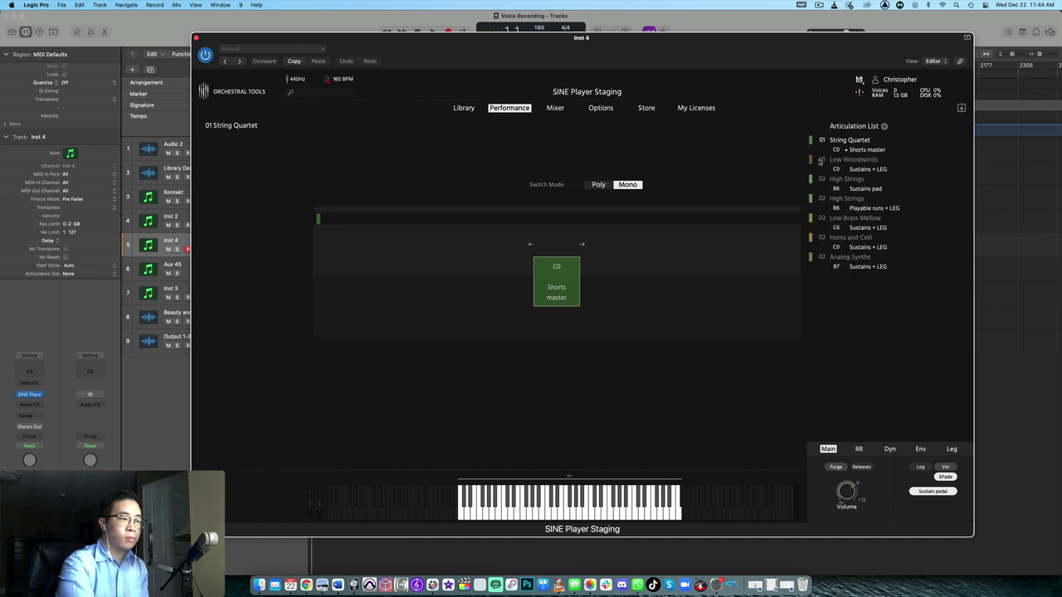
click(822, 140)
click(828, 176)
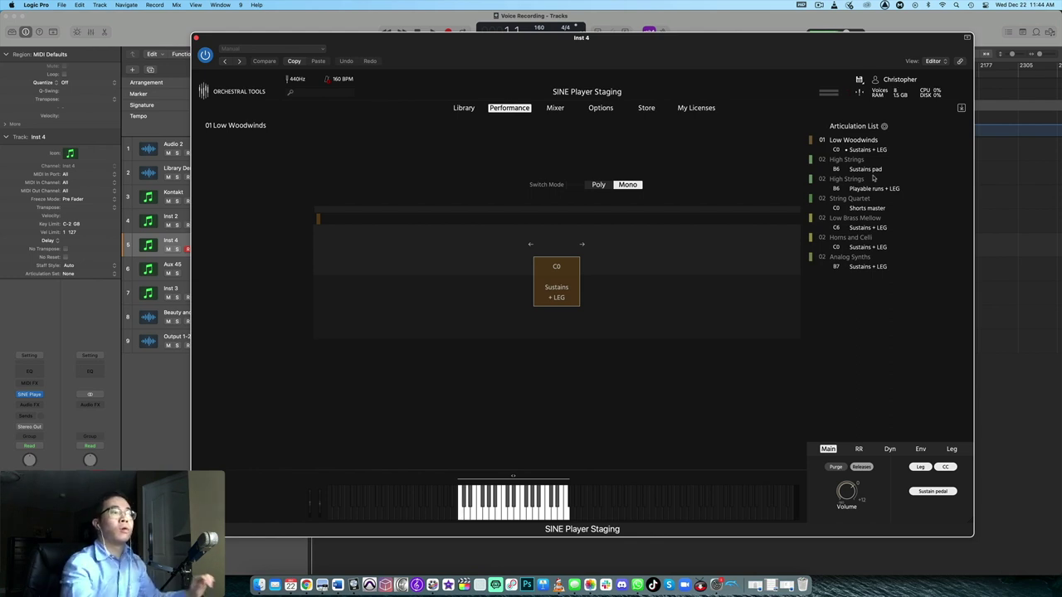
Assign Low Brass Mellow Sustains + LEG to channel 01 and Low Woodwinds to channel 02 to audition the brass.
click(822, 218)
click(834, 243)
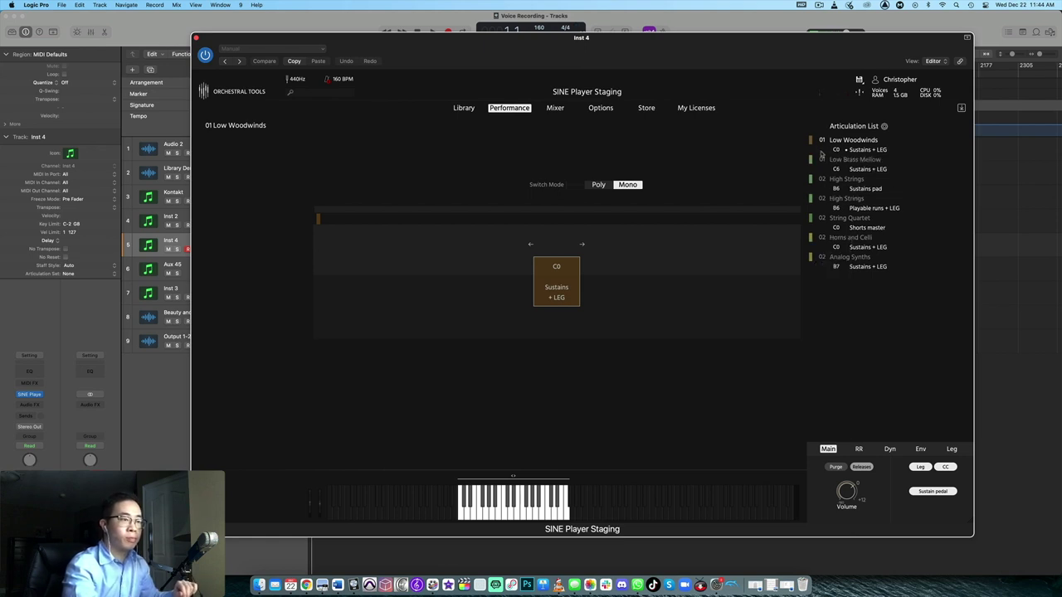
click(823, 140)
click(834, 177)
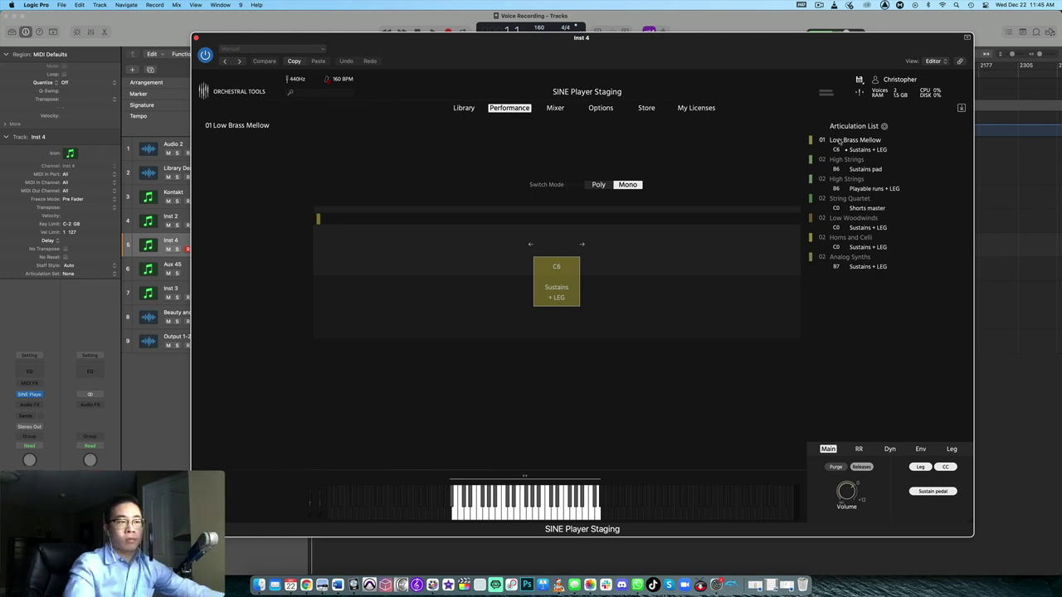
Move Low Brass Mellow to channel 02 and assign Horns and Celli Sustains + LEG to channel 01 for audition.
drag(836, 141, 832, 179)
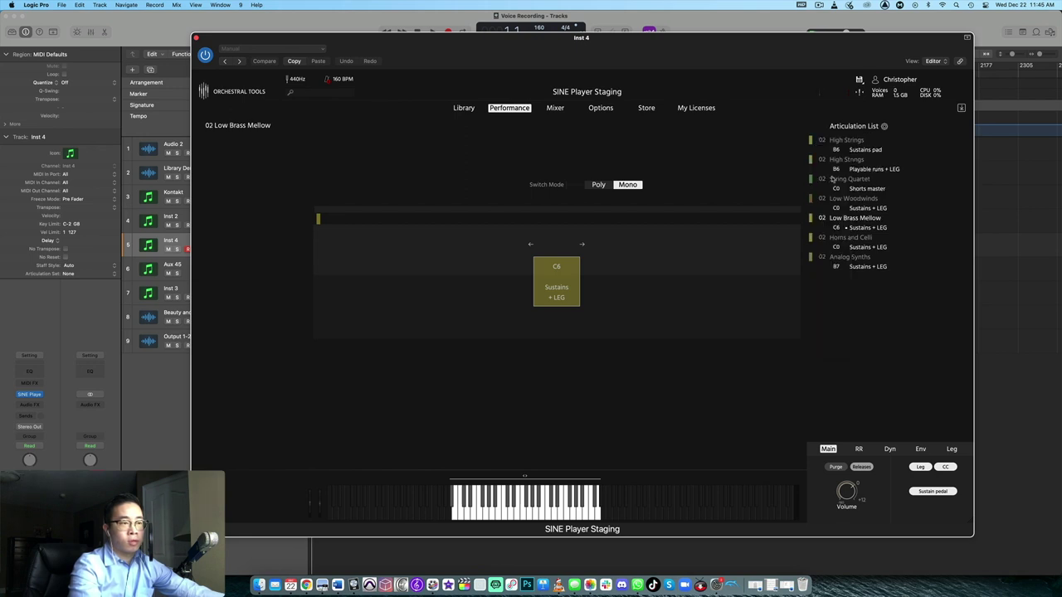
click(824, 238)
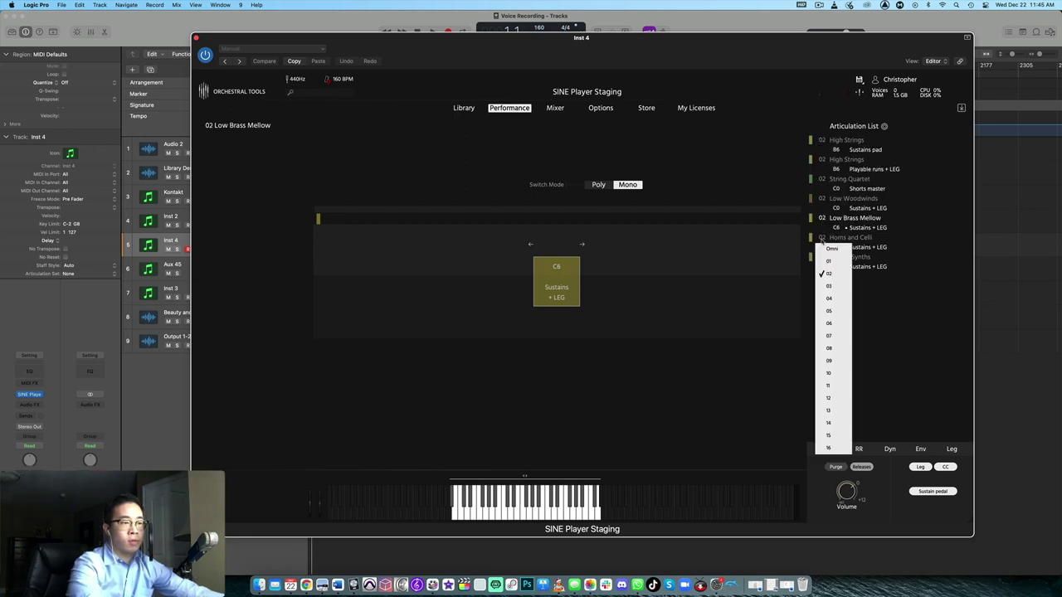
click(827, 261)
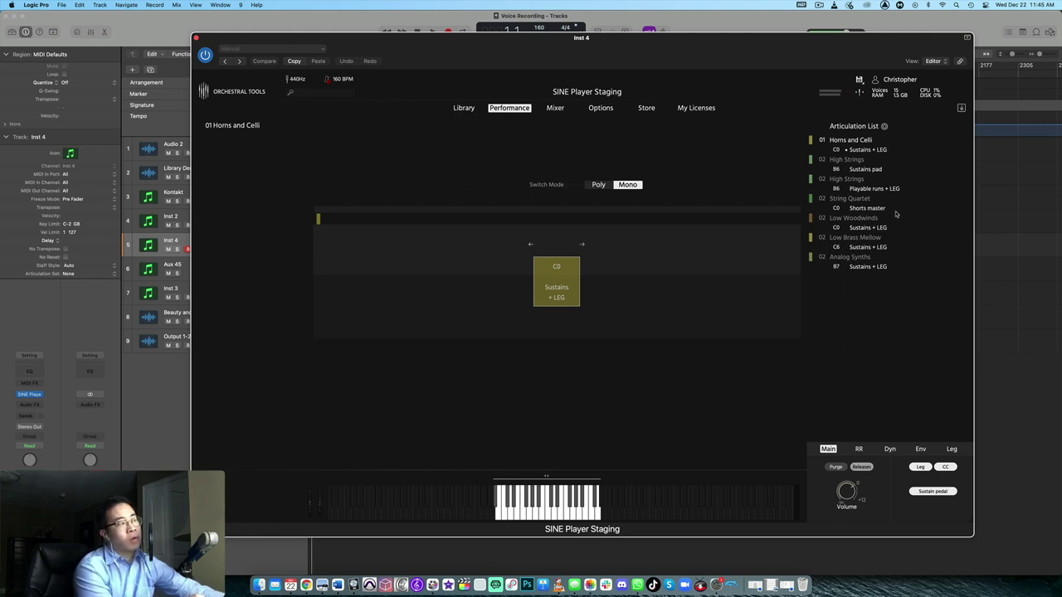
Assign Analog Synths Sustains + LEG to channel 01 and Horns and Celli to channel 02 to audition the synths.
click(843, 258)
click(833, 260)
click(831, 283)
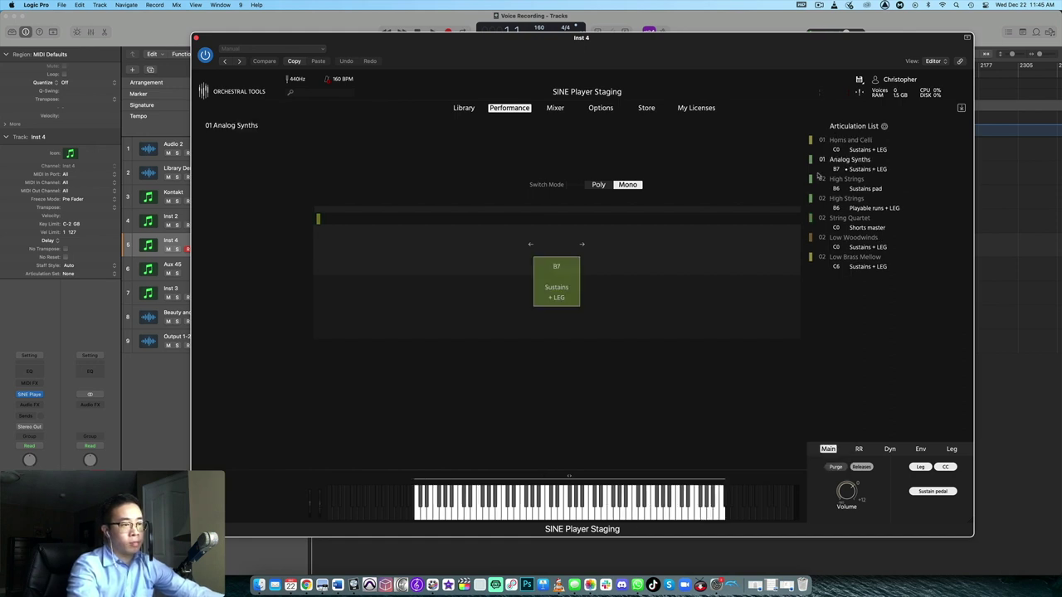
click(823, 140)
click(830, 178)
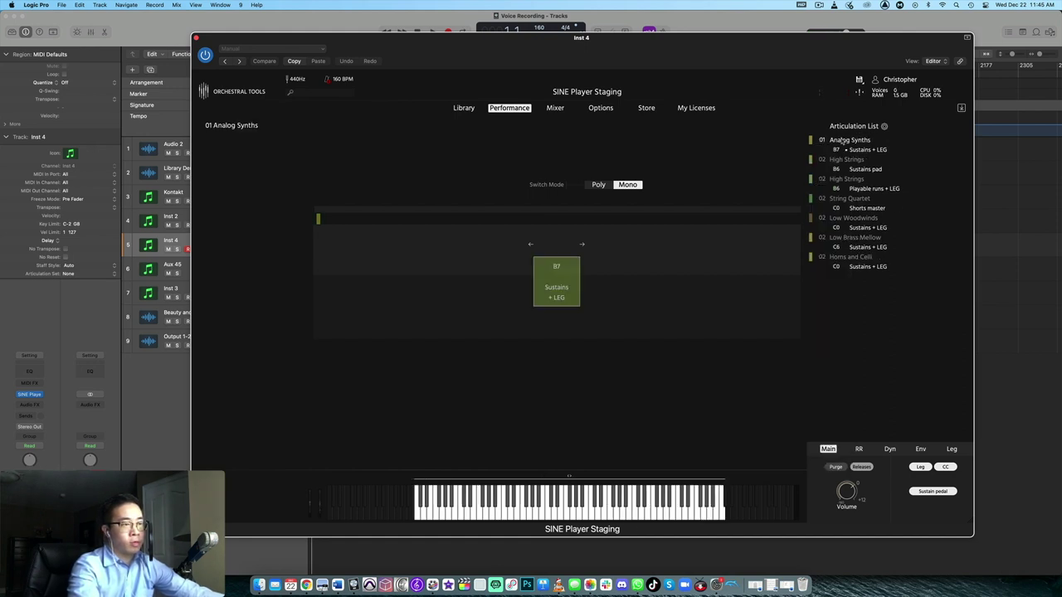